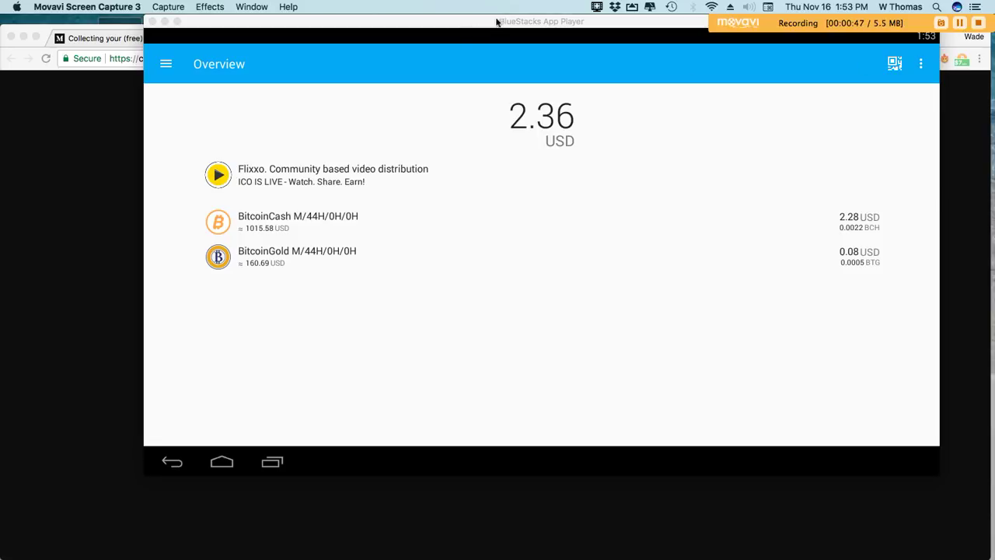
- Read steps #5–#8 of the coinsutra BitcoinGold guide on the derivation path M/44H/0H/0H
left_click_drag(504, 19, 491, 42)
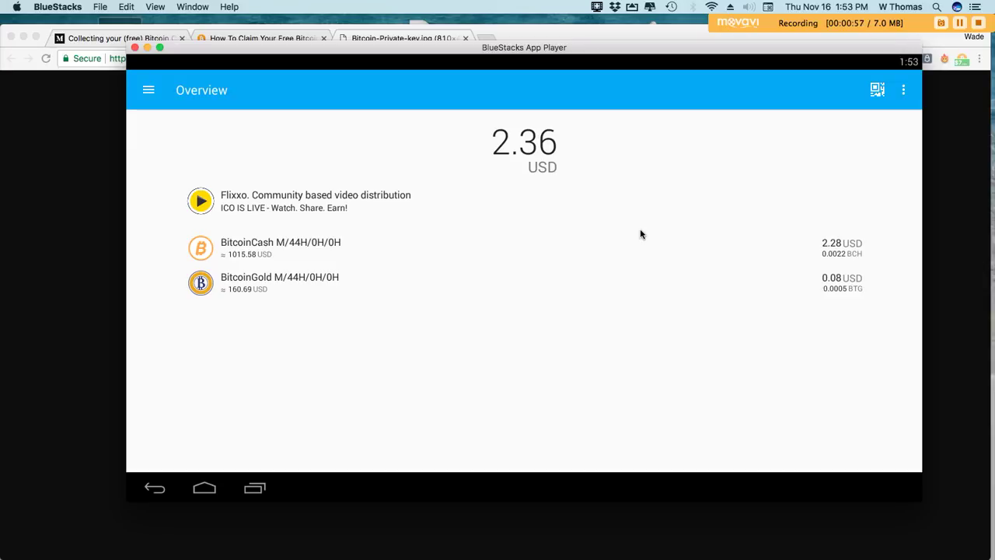
left_click(959, 25)
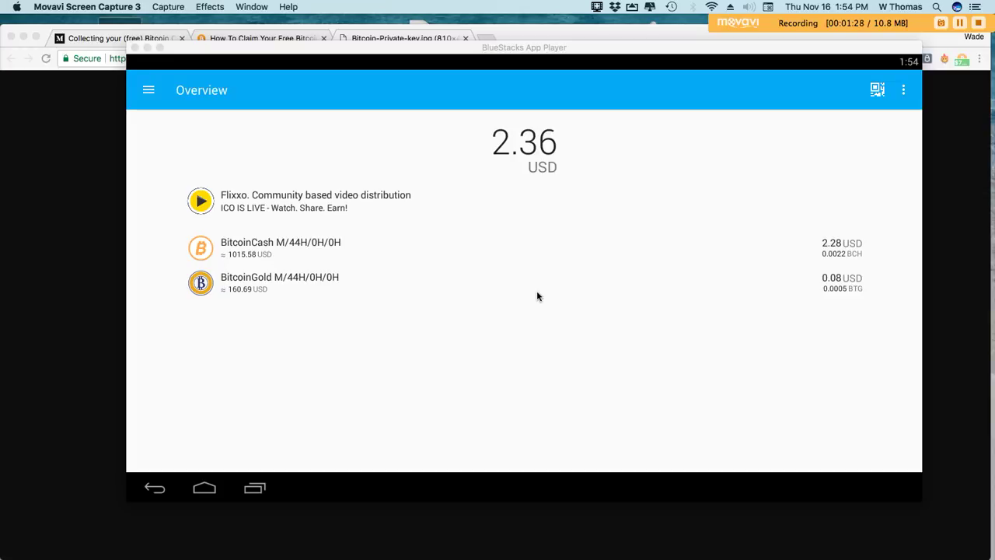
left_click(224, 40)
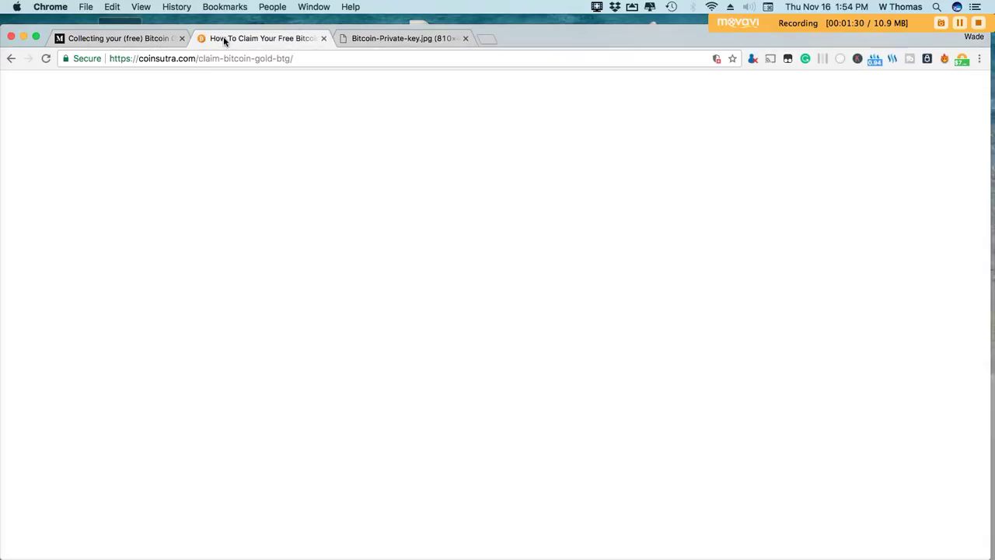
scroll(984, 104, "down", 3)
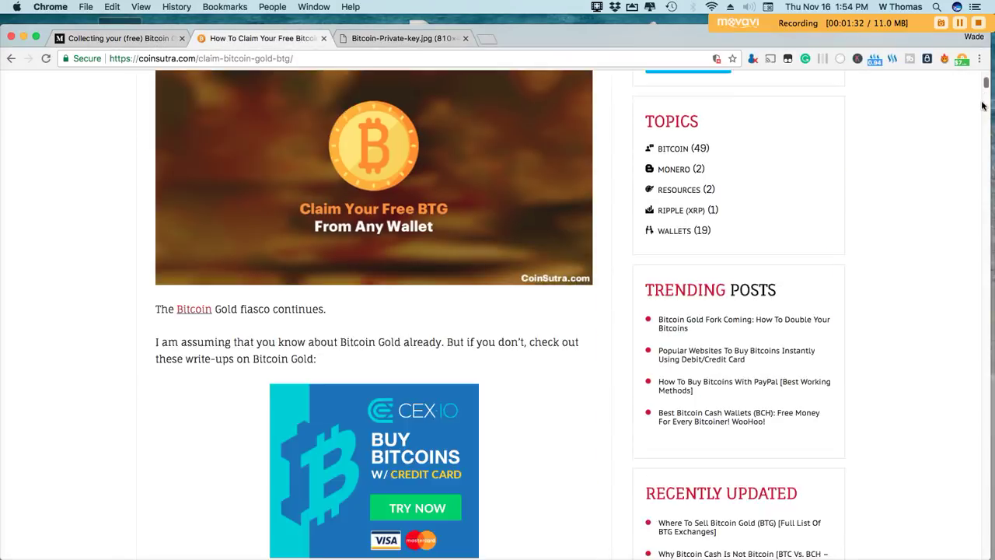
scroll(984, 105, "down", 15)
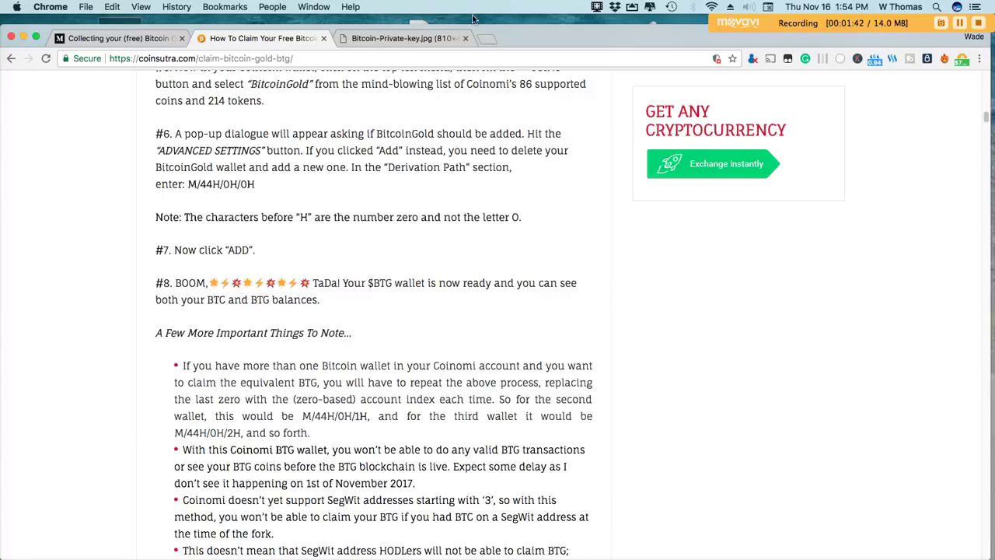
- Return to Coinomi and open the BitcoinCash M/44H/0H/0H account
left_click(961, 28)
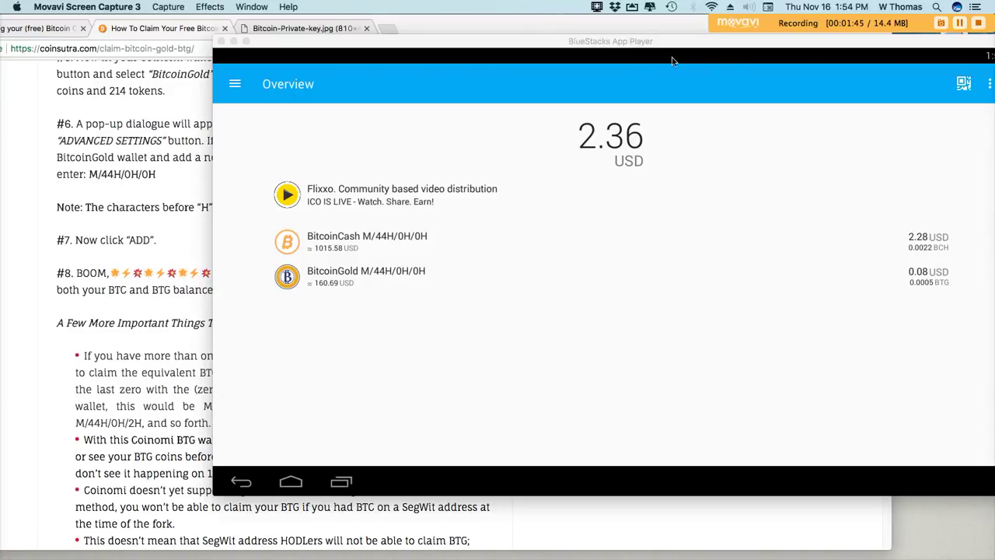
left_click_drag(653, 43, 630, 43)
left_click(406, 249)
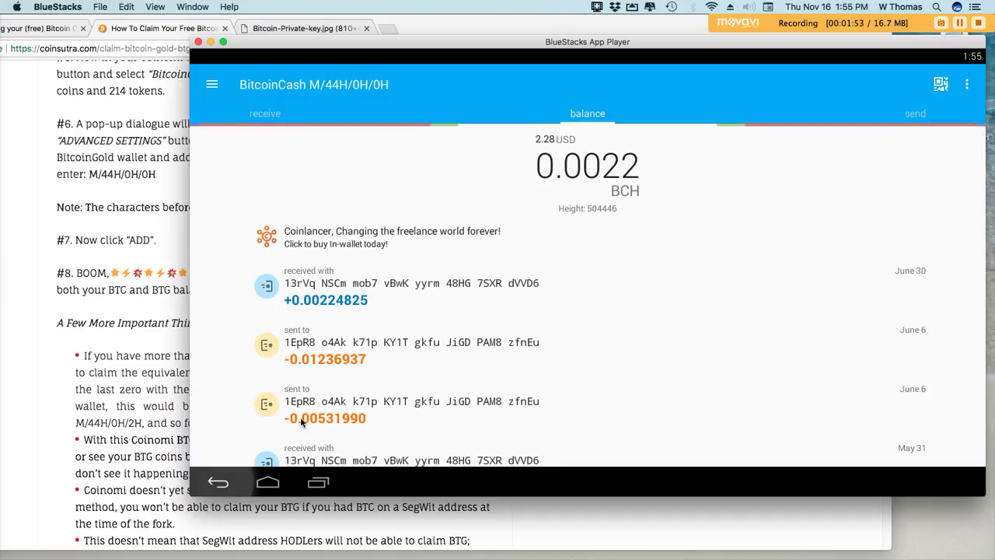
- Leave the Coinlancer offer page and delete the BitcoinCash account
left_click(408, 261)
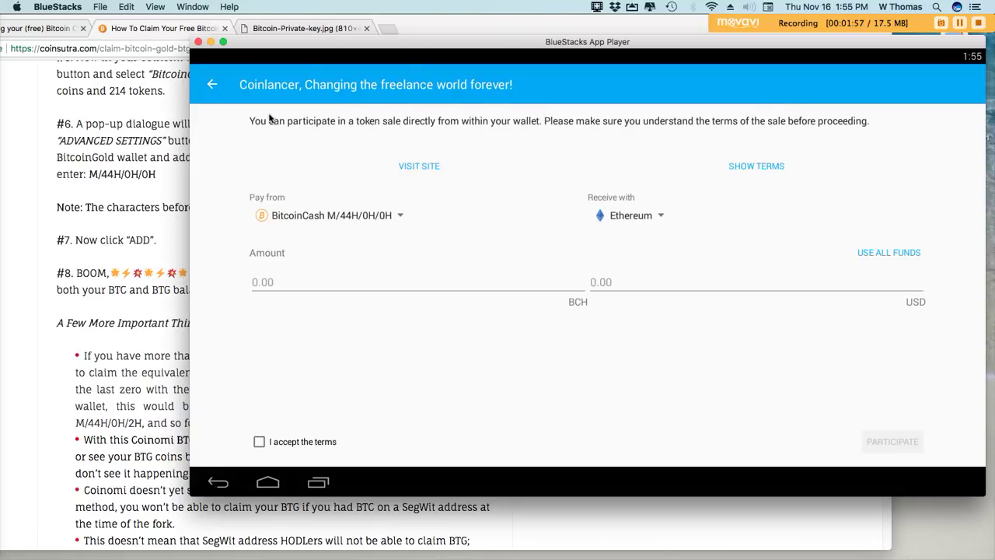
left_click(222, 88)
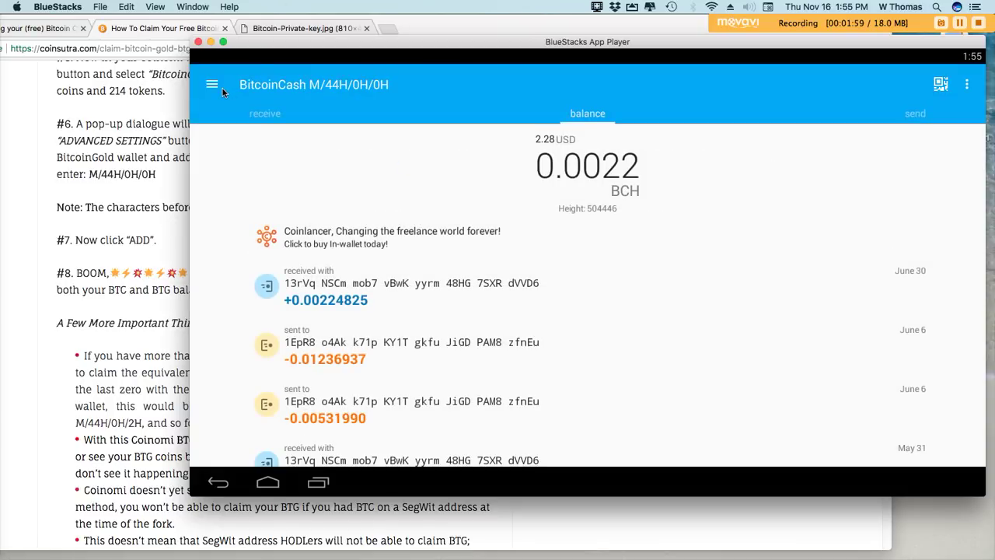
left_click(968, 91)
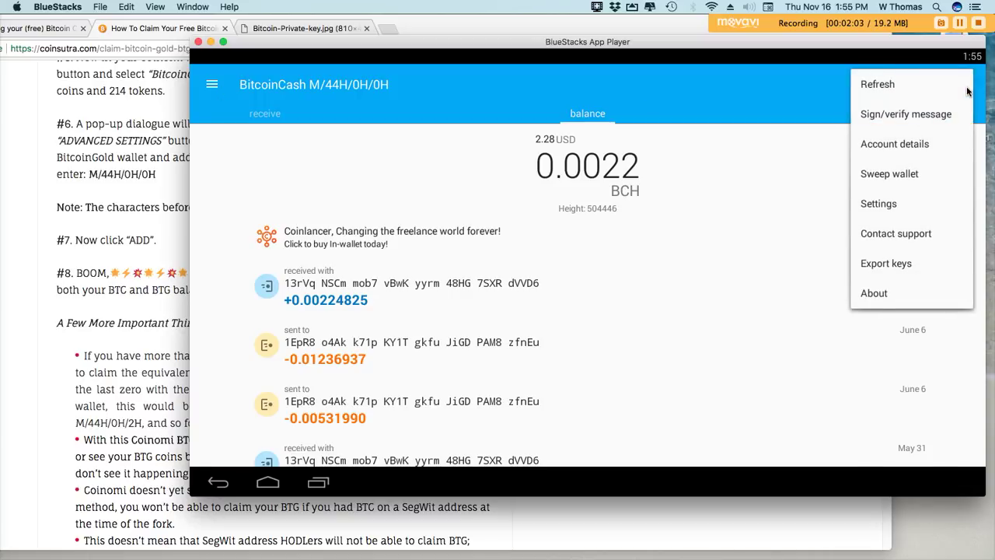
left_click(959, 24)
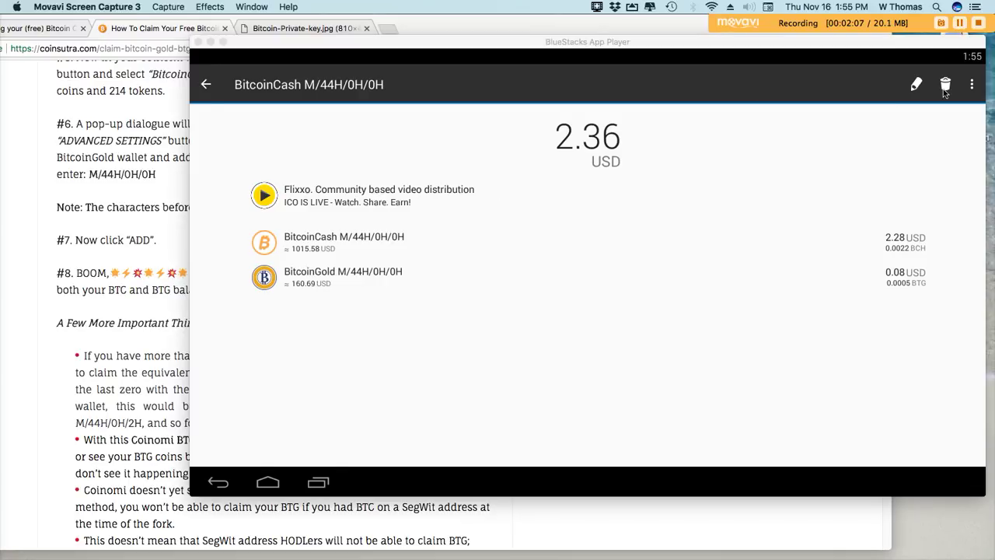
left_click(943, 88)
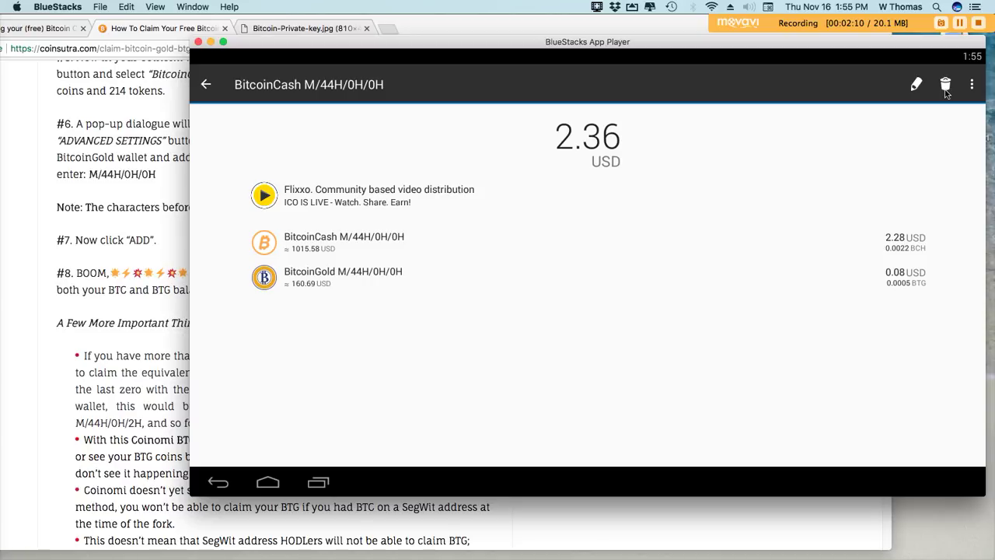
left_click(946, 87)
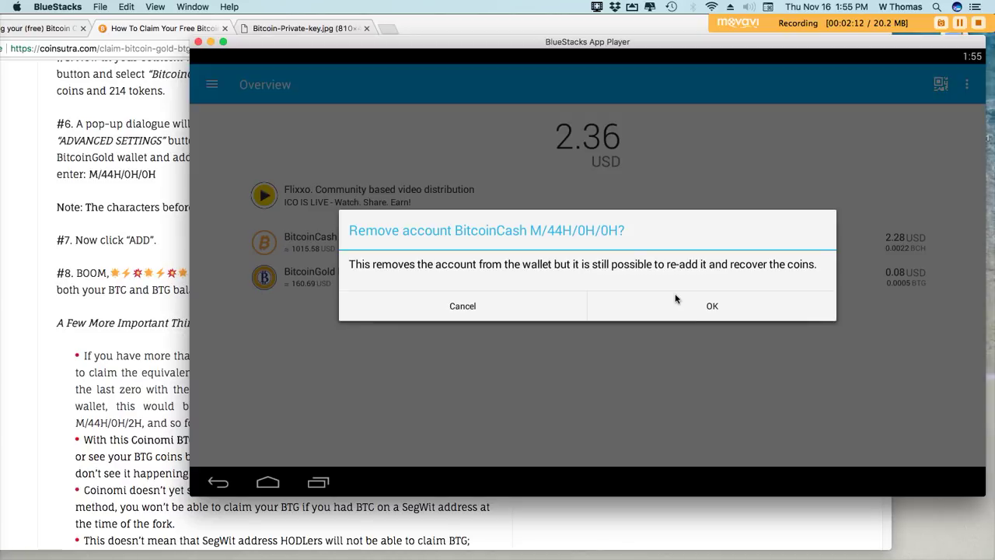
left_click(674, 298)
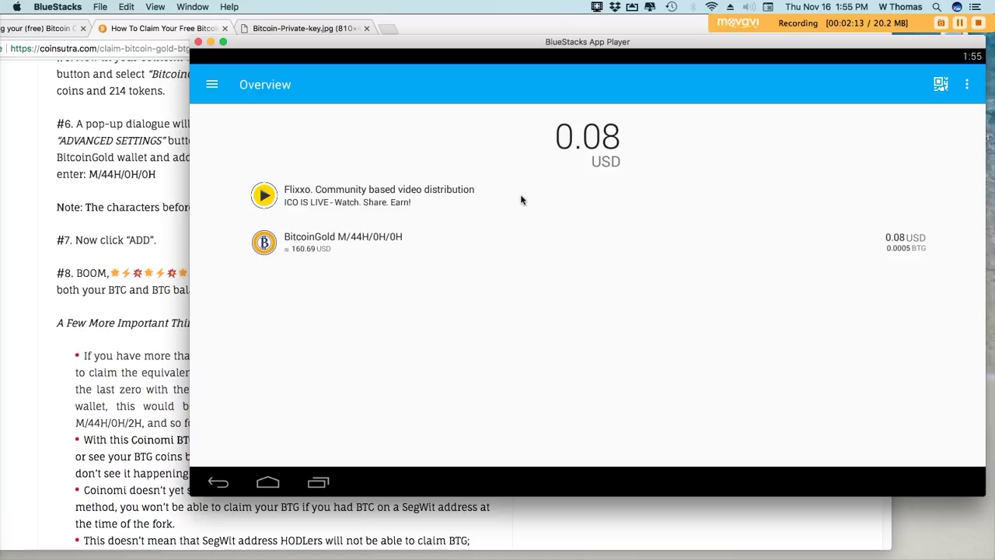
- Delete the BitcoinGold account as well
left_click(467, 249)
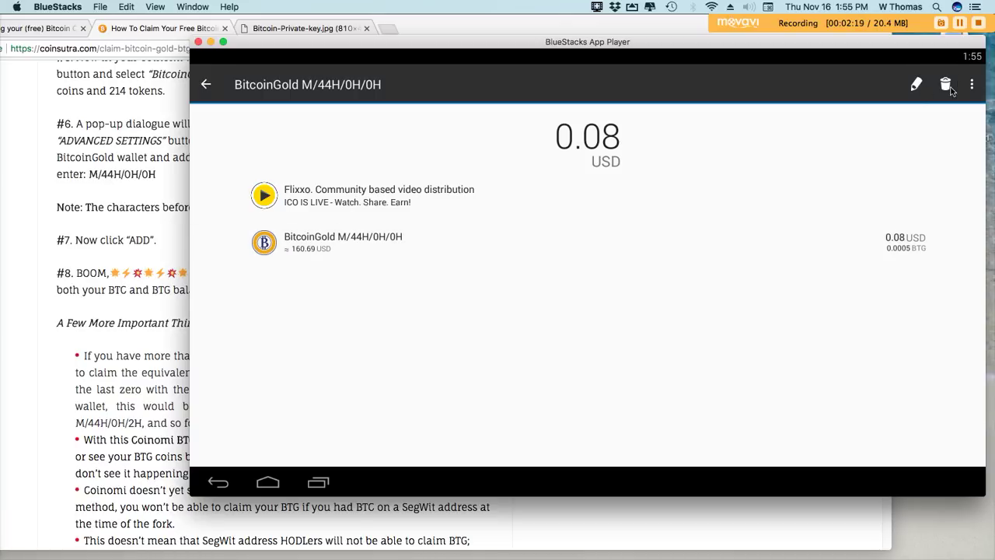
left_click(948, 87)
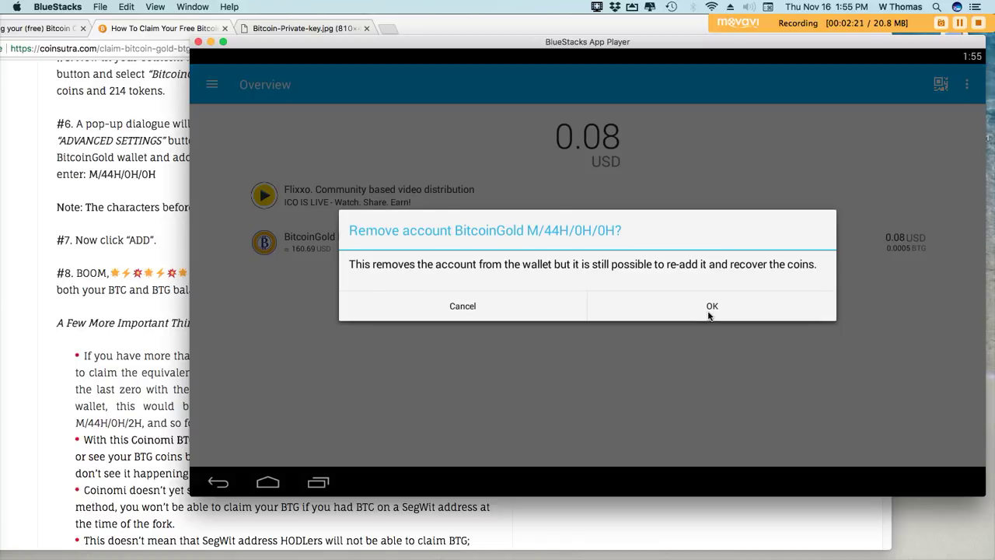
left_click(709, 313)
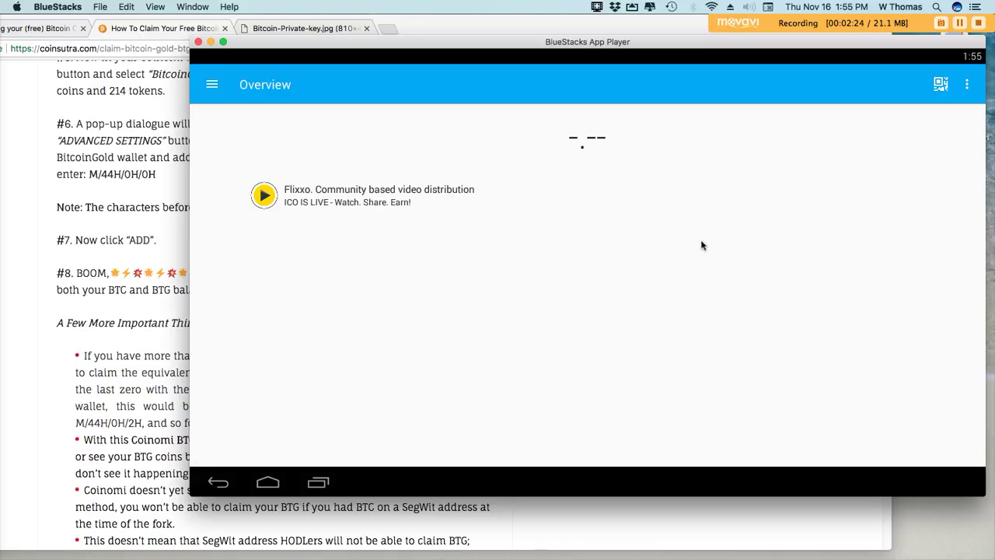
- From Settings, choose to restore an existing wallet and confirm overriding the current one
left_click(967, 87)
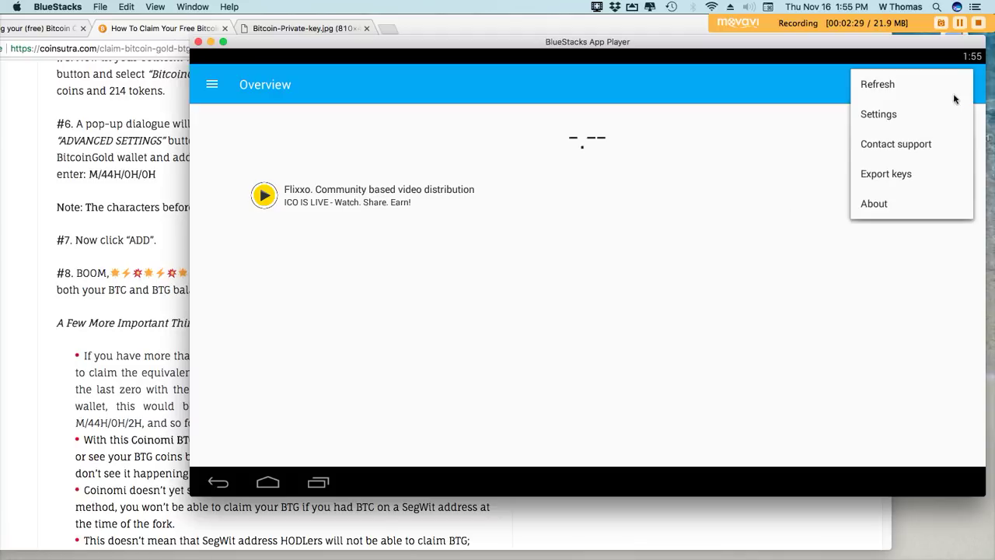
left_click(916, 116)
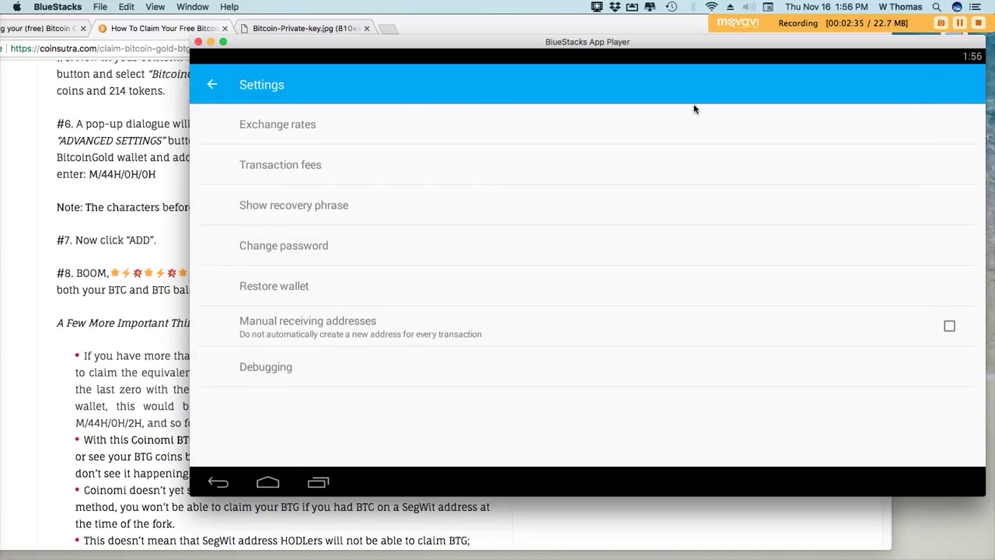
left_click(296, 295)
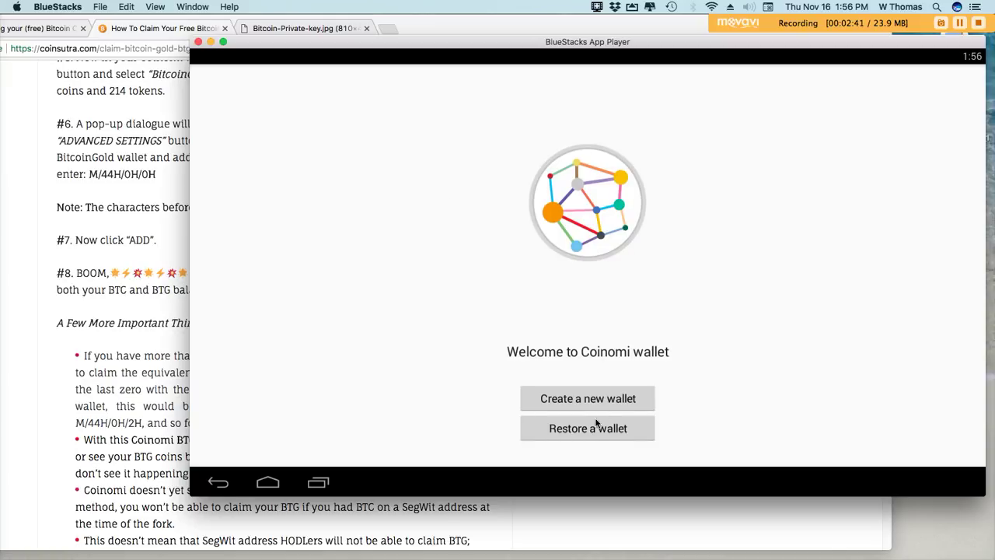
left_click(591, 433)
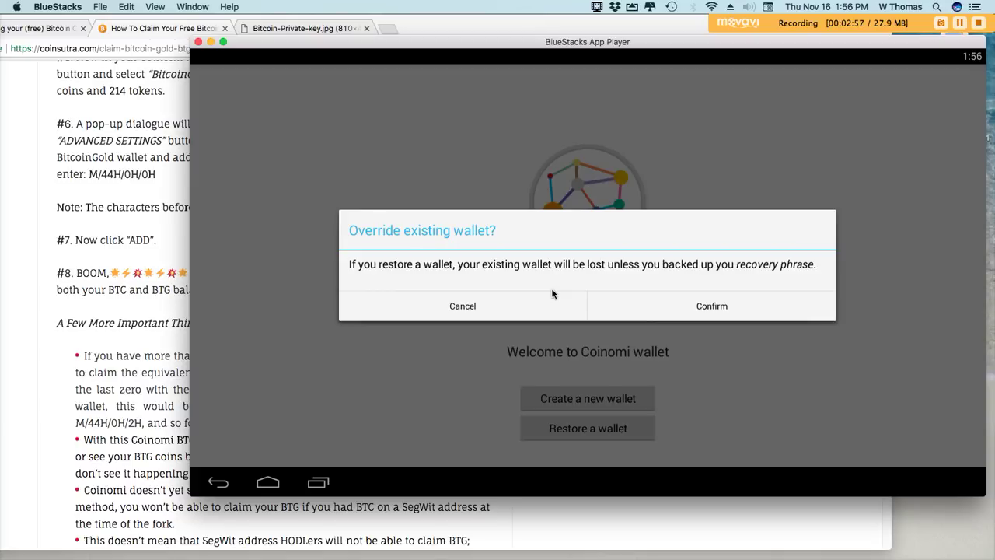
left_click(709, 307)
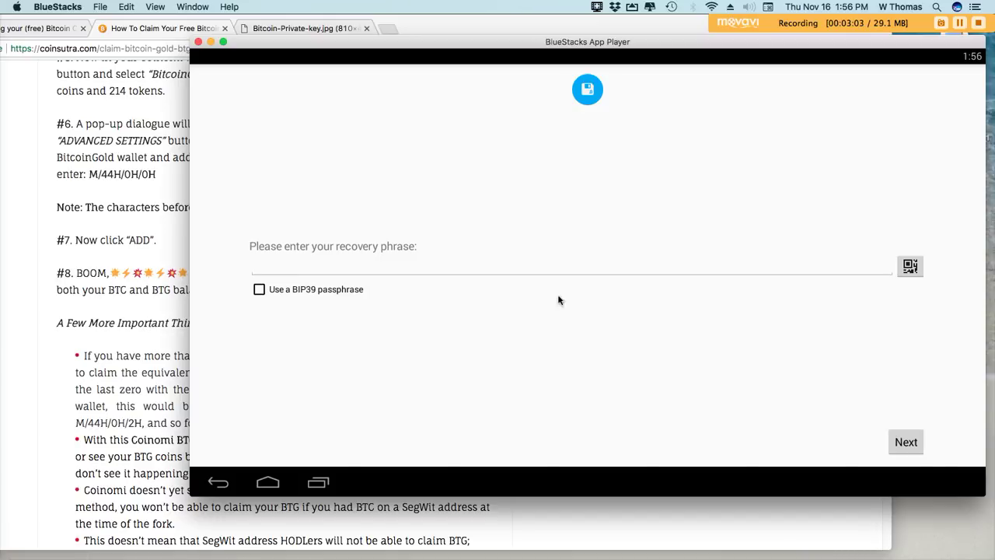
left_click(960, 25)
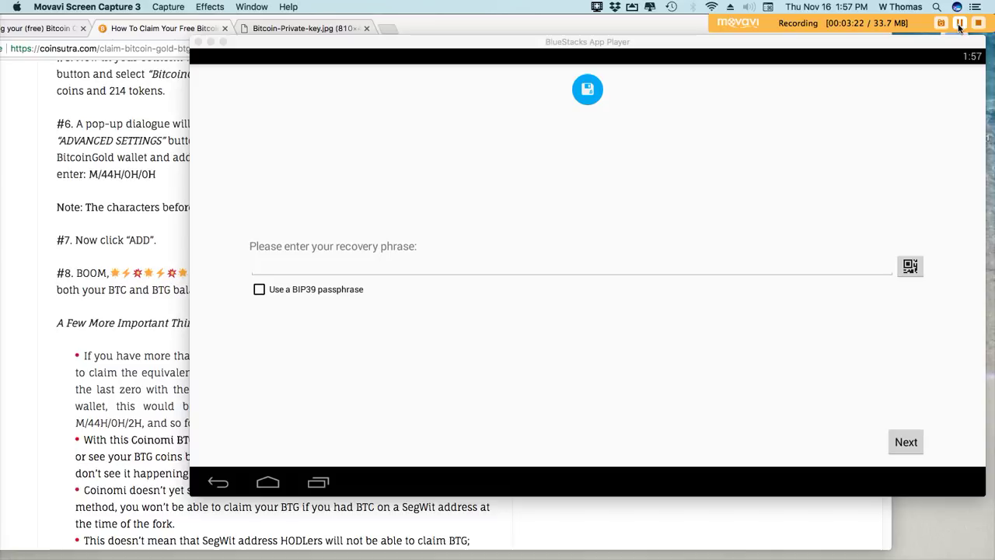
- Type the remaining recovery words to complete the 12-word phrase, leaving BIP39 unchecked
left_click(281, 265)
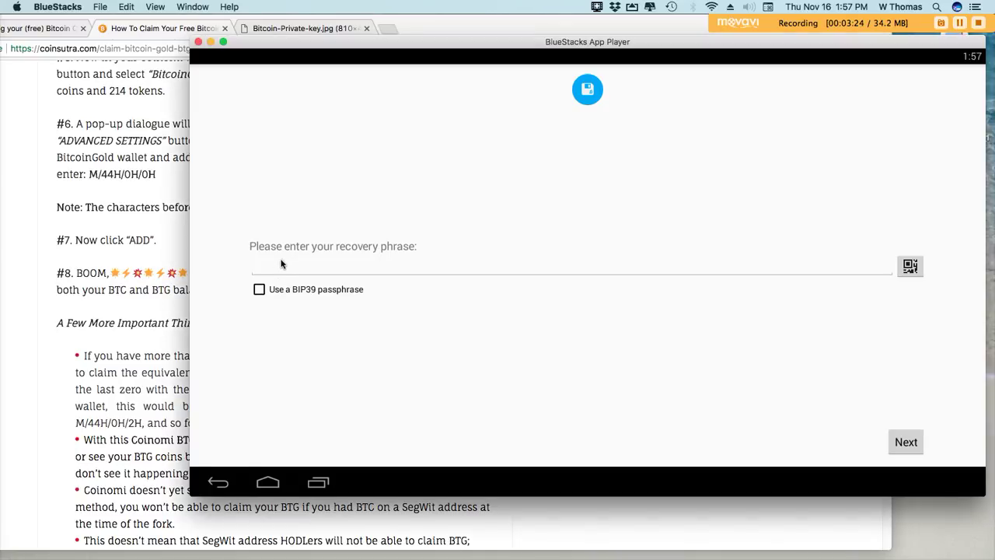
left_click(282, 264)
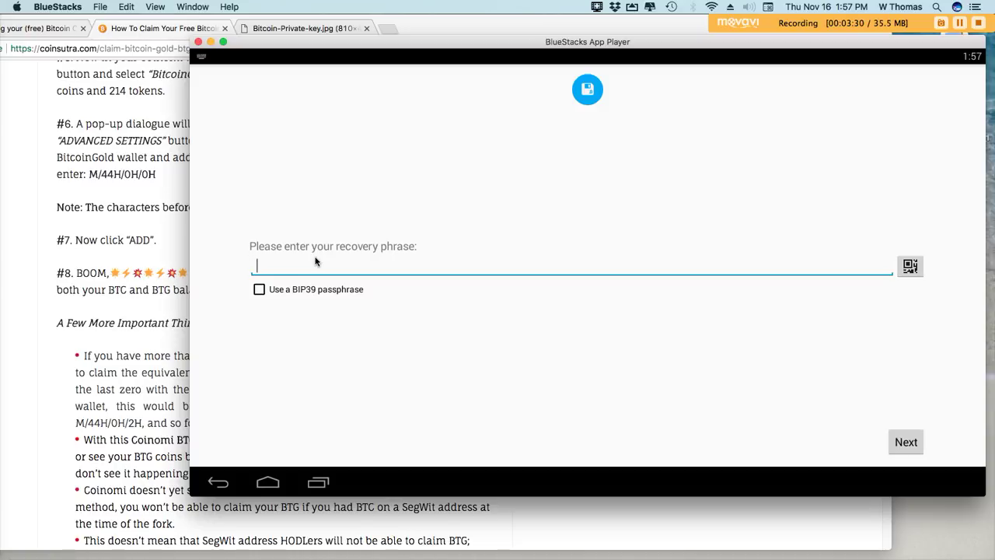
key("BackSpace")
key("BackSpace")
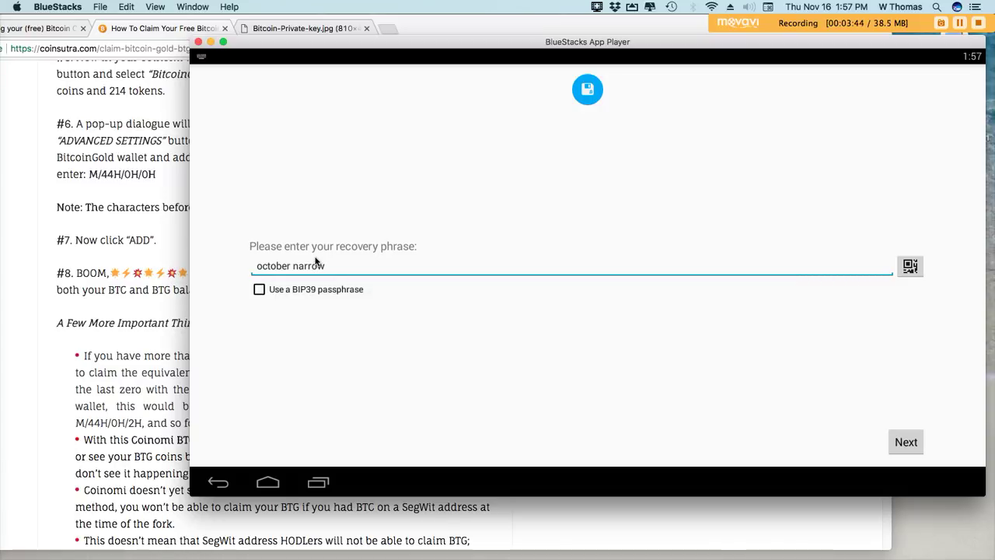
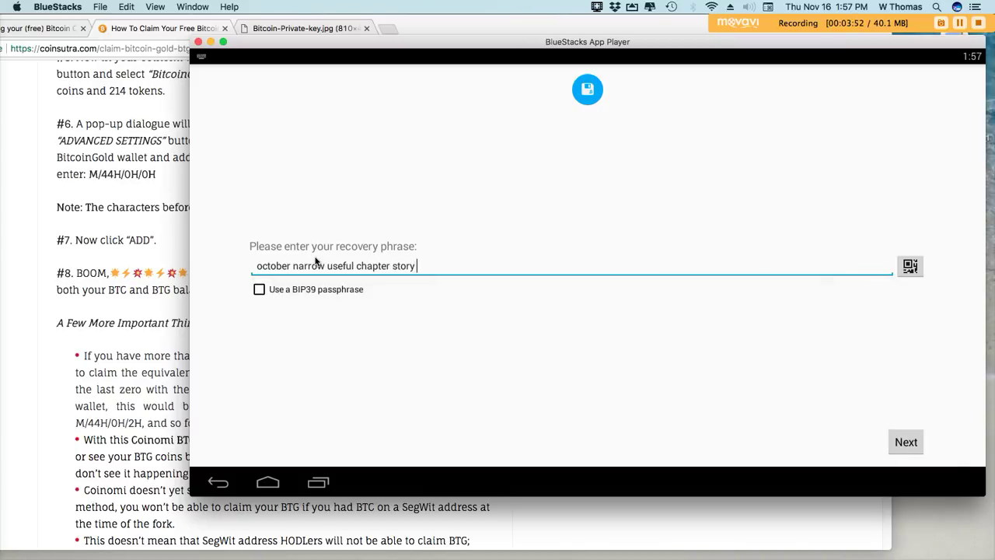
left_click(960, 24)
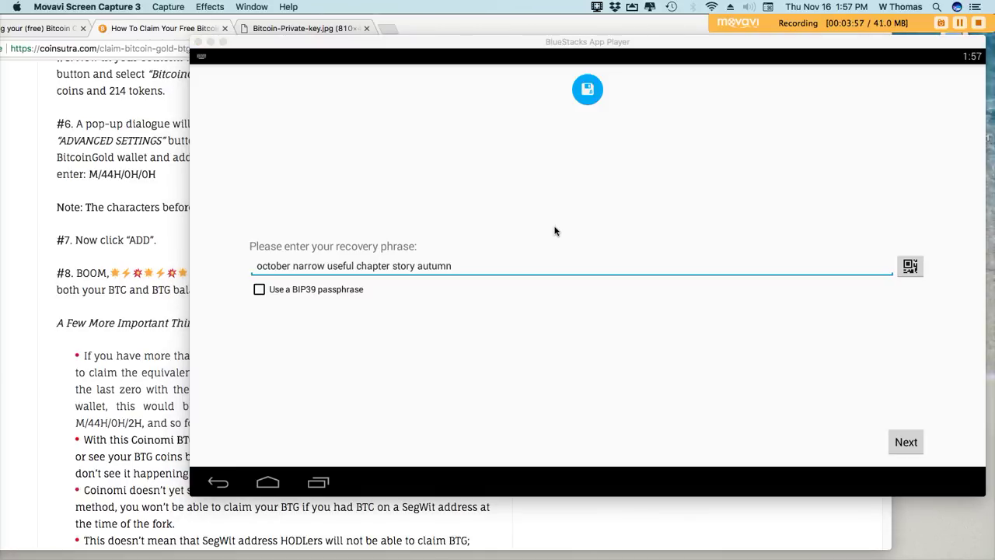
left_click(700, 171)
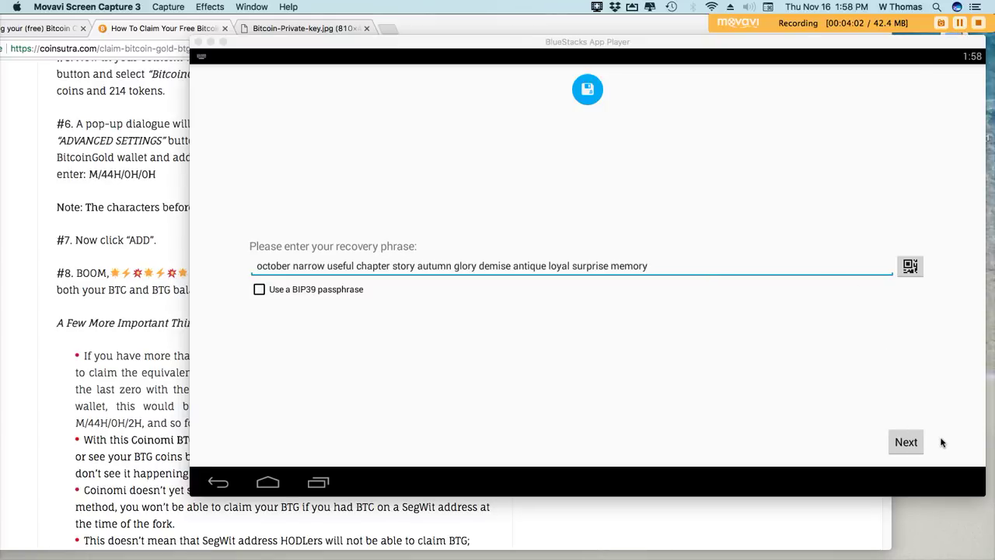
left_click(909, 450)
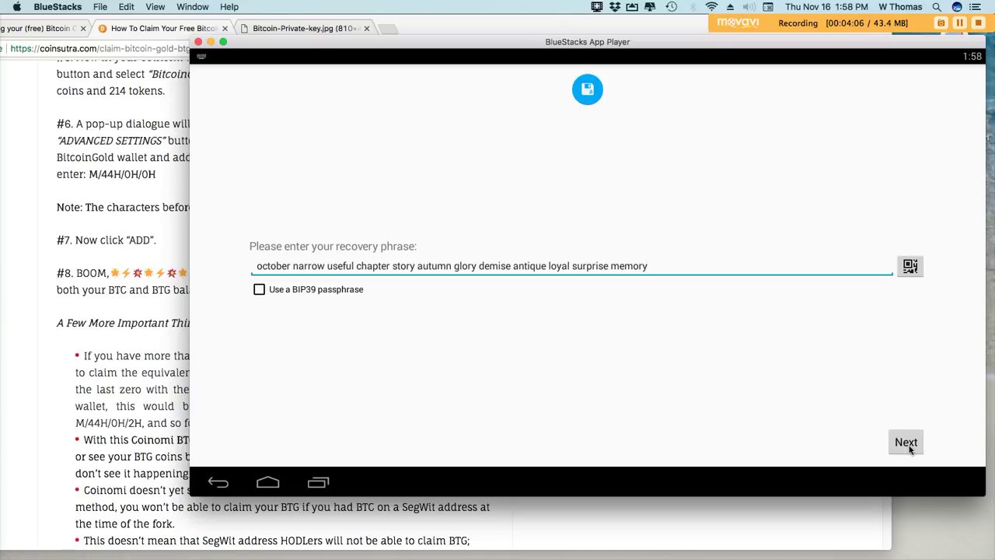
- Submit the recovery phrase and enter a wallet password, clearing the too-short first attempt
left_click(908, 447)
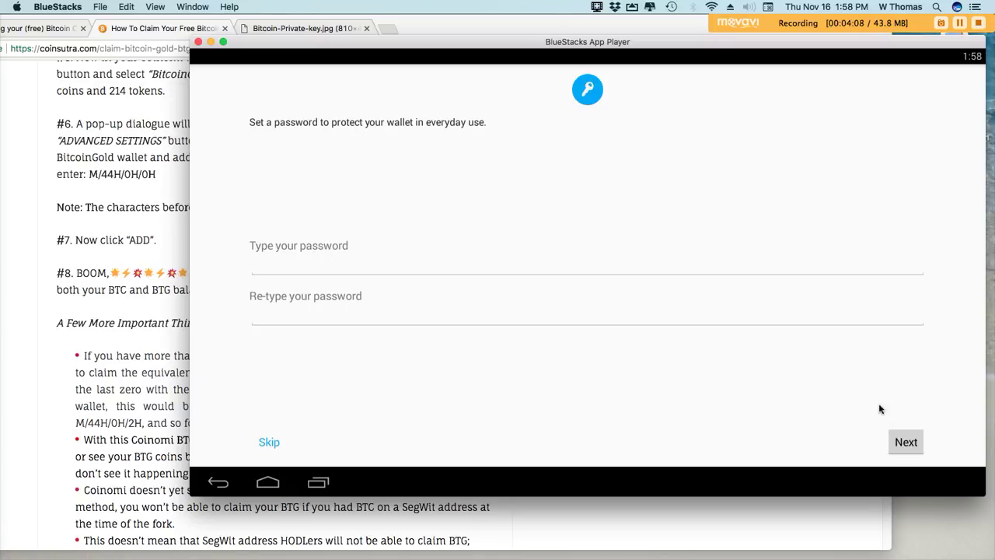
left_click(384, 274)
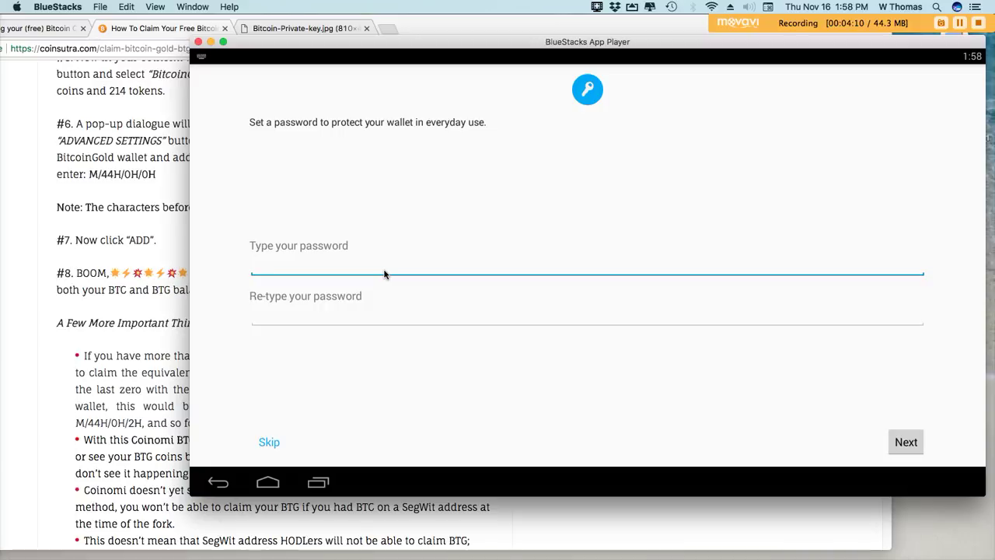
type("••••••1••")
key("Tab")
type("••••a")
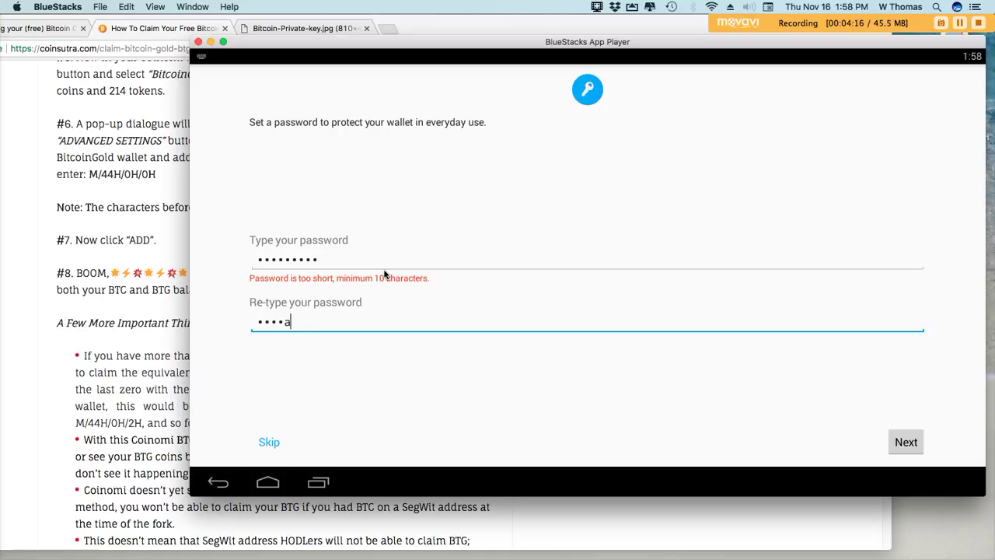
left_click(321, 259)
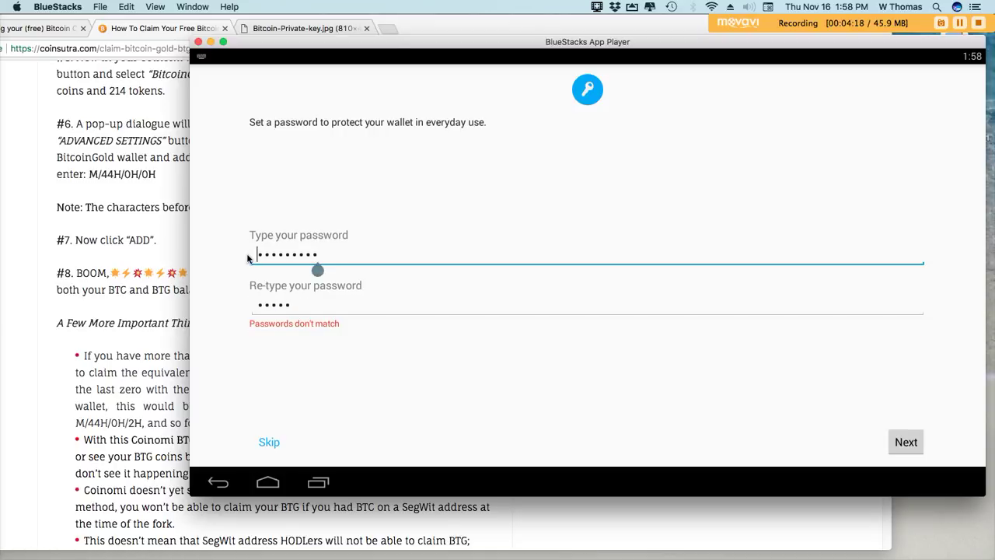
left_click(343, 257)
key("BackSpace")
key("BackSpace")
key("BackSpace")
key("BackSpace")
key("BackSpace")
key("BackSpace")
key("BackSpace")
key("BackSpace")
key("BackSpace")
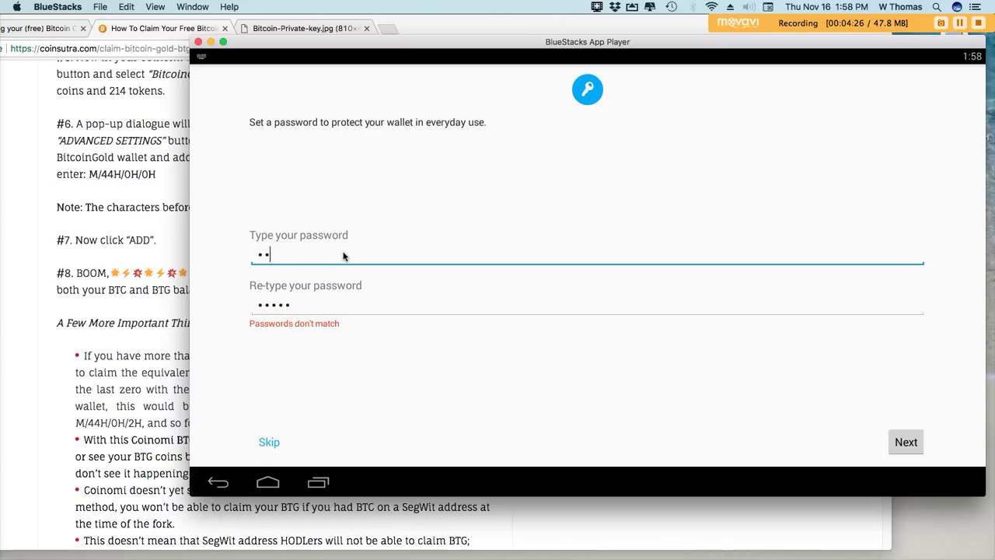
- Enter a password of at least 10 characters, retype a matching confirmation, and continue
type("•••••1")
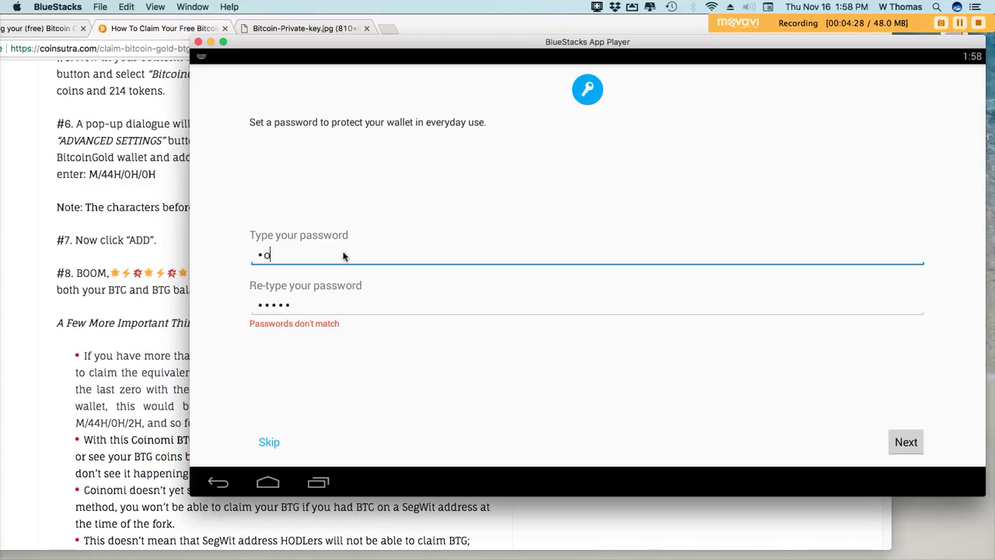
type("•••••••")
key("Tab")
type("••••")
key("BackSpace")
key("BackSpace")
key("BackSpace")
key("BackSpace")
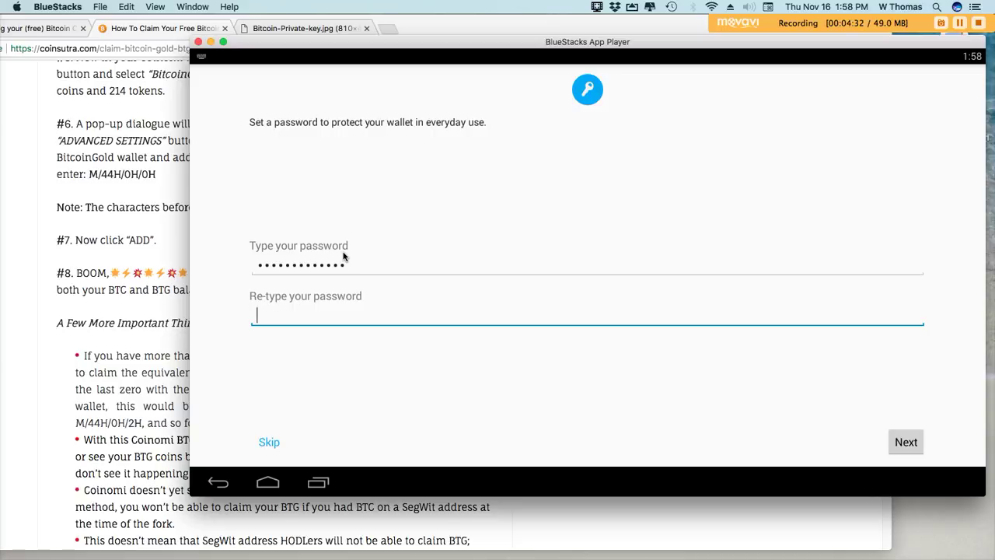
type("••••t")
key("BackSpace")
key("BackSpace")
type("••••••••y••••")
left_click(906, 441)
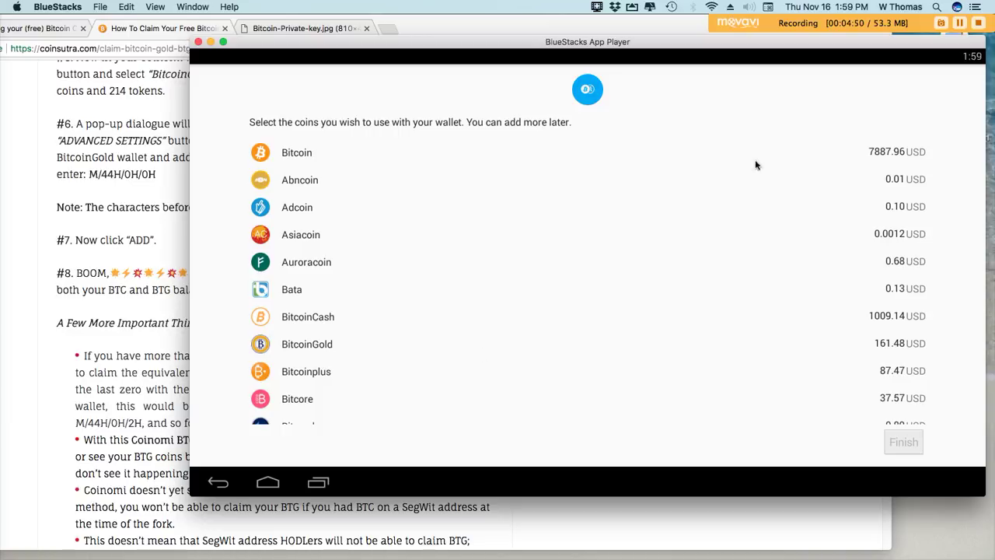
- Select BitcoinCash and BitcoinGold in the coin list and finish restoring the wallet
left_click(291, 333)
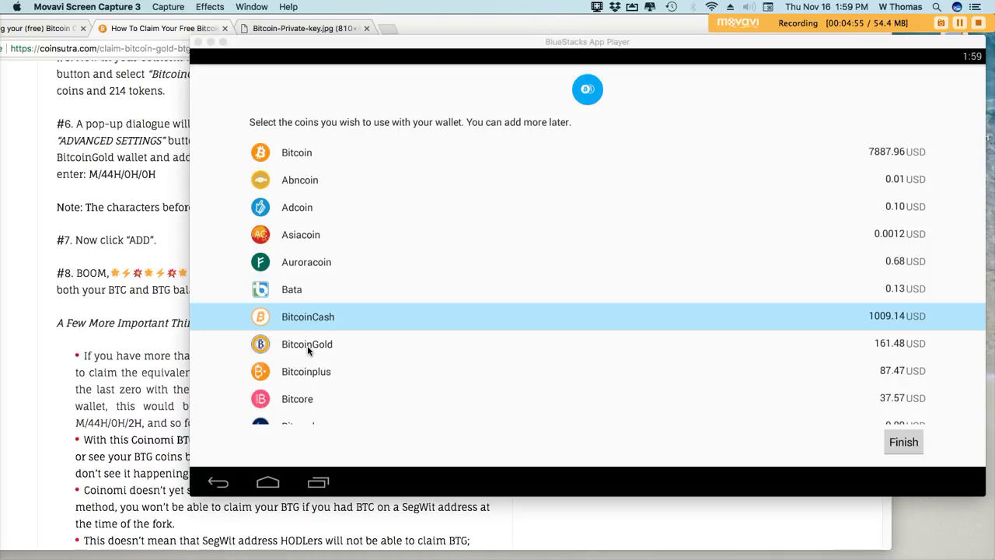
left_click(307, 345)
left_click(329, 349)
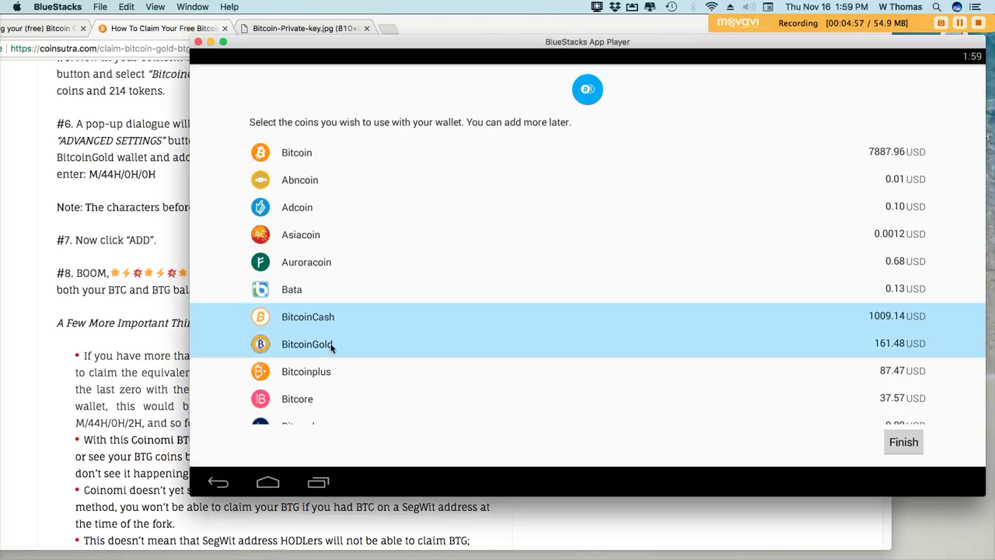
left_click(899, 445)
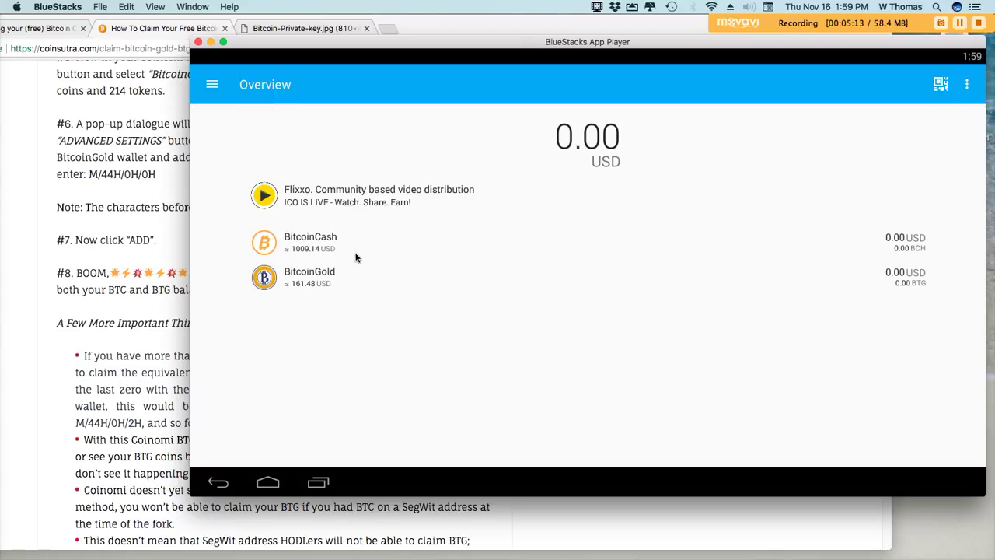
- Look through the BitcoinCash account's options and settings, then go back to the Overview
left_click(328, 252)
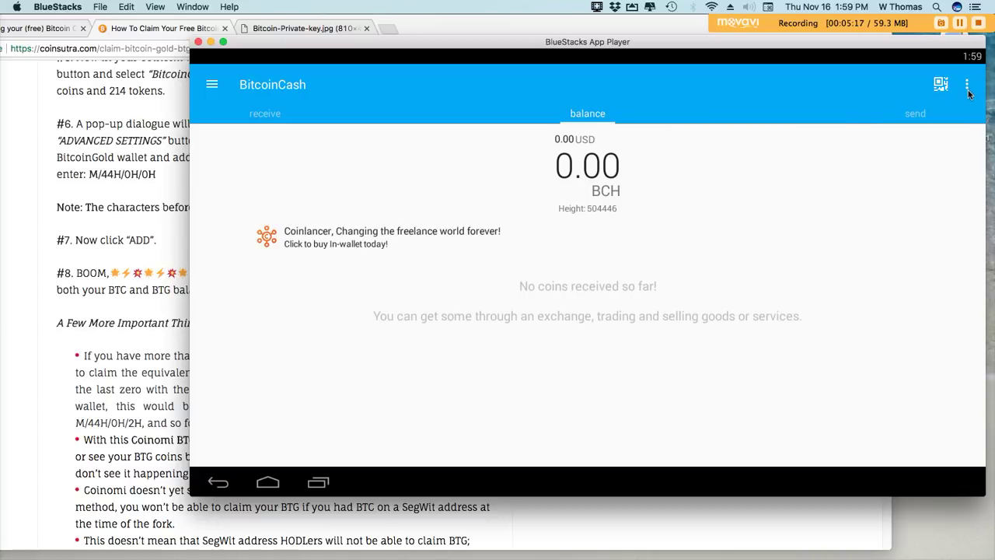
left_click(968, 91)
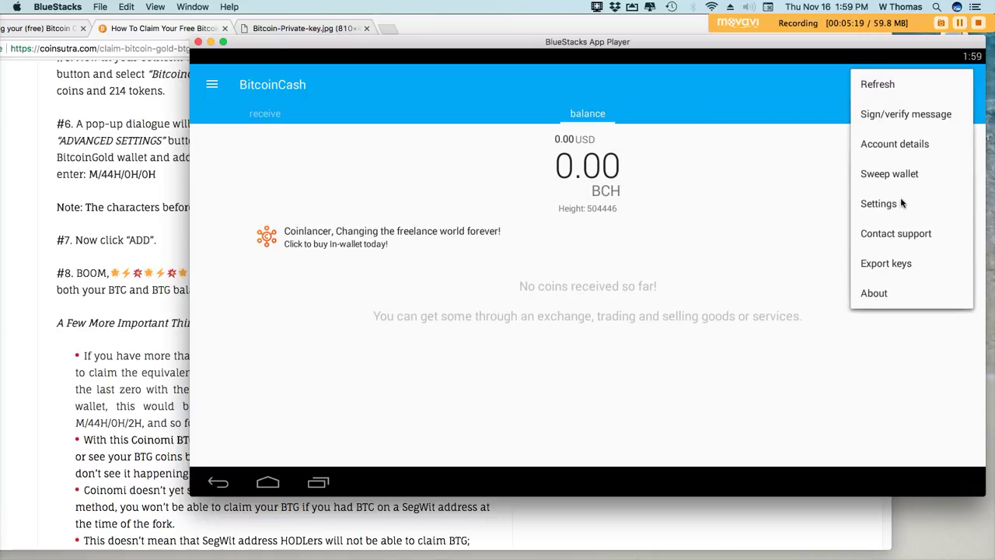
left_click(894, 203)
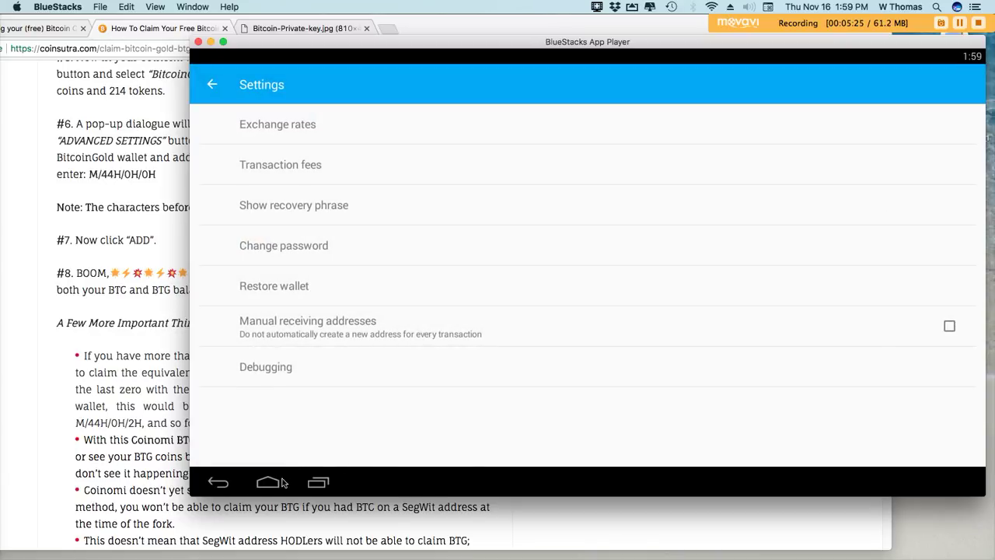
left_click(228, 488)
left_click(214, 488)
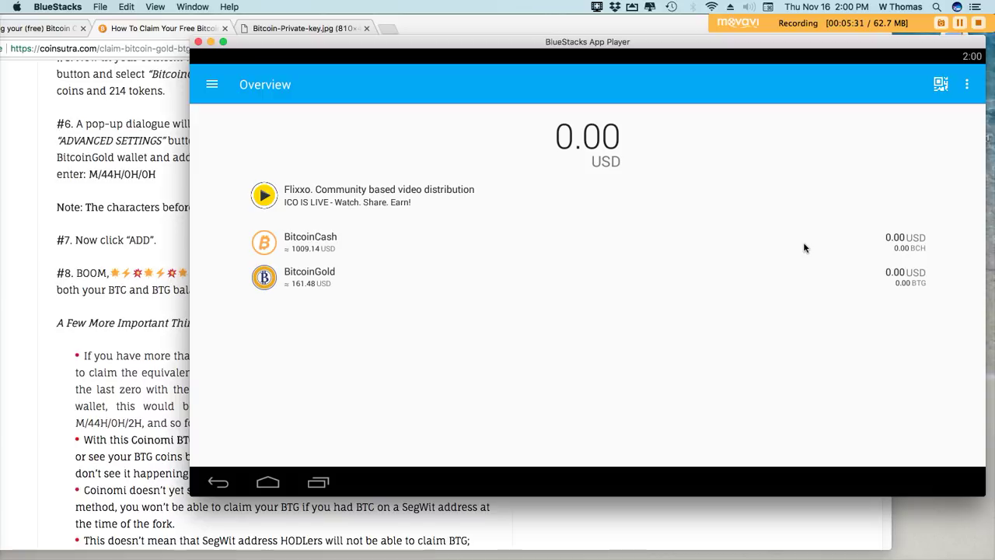
left_click(881, 245)
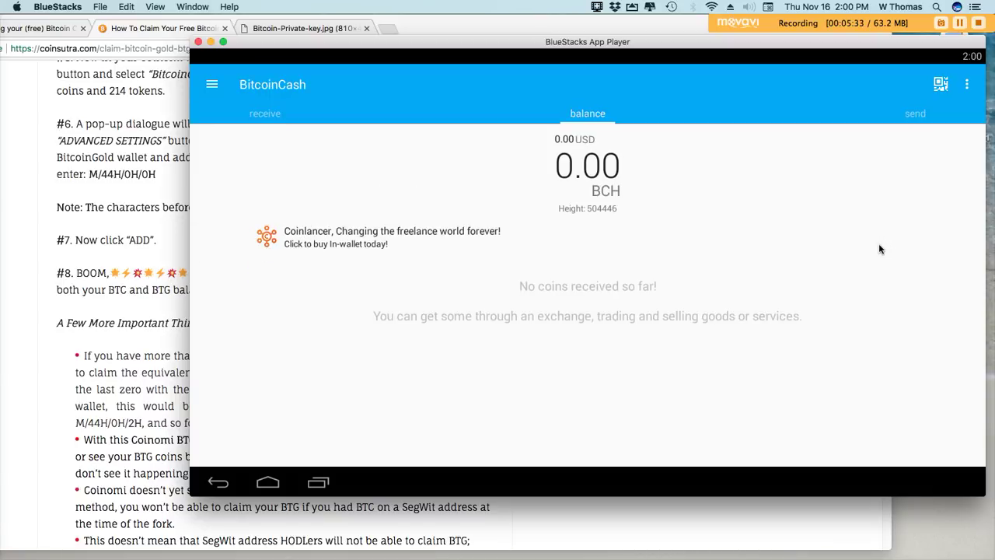
left_click(965, 94)
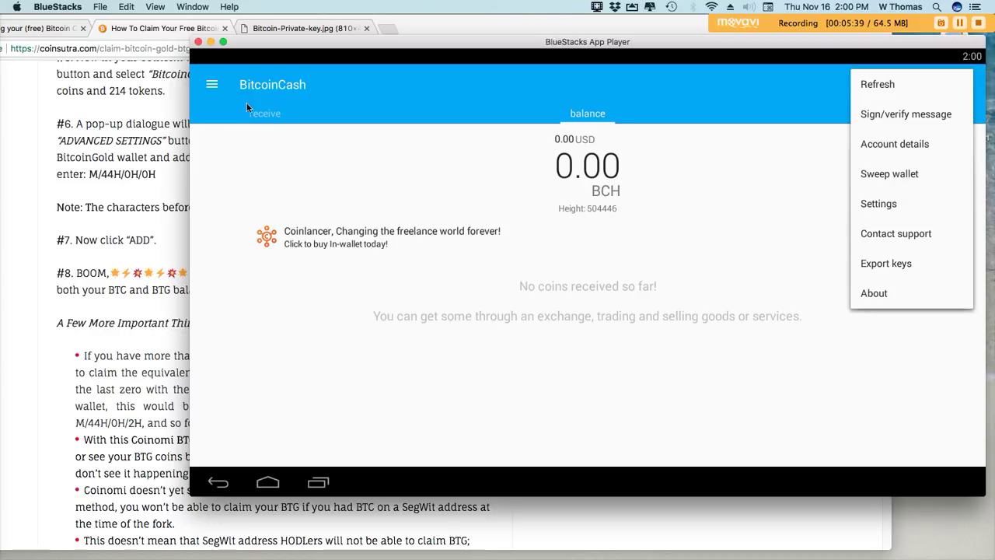
left_click(218, 483)
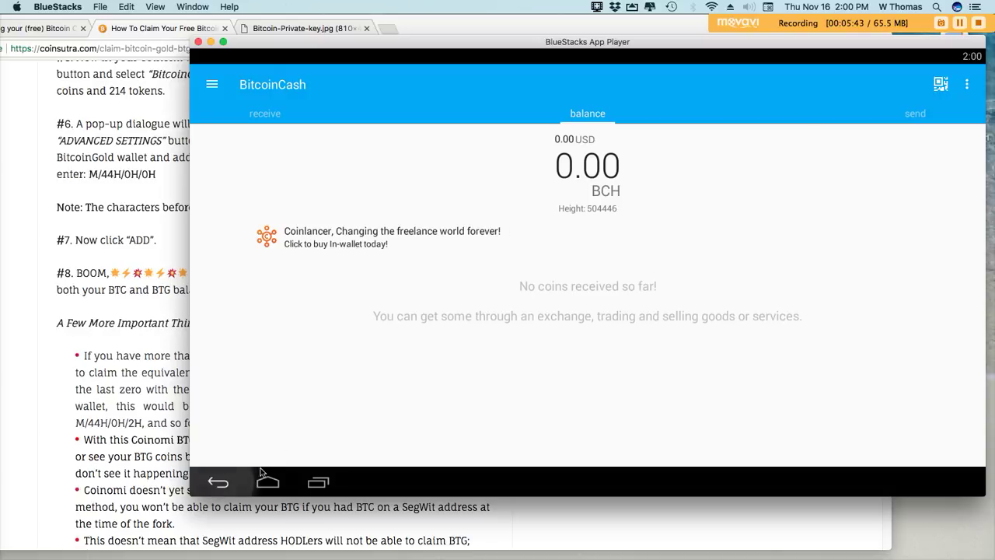
left_click(218, 483)
- Delete the BitcoinCash and BitcoinGold accounts from the Overview, confirming each with OK
left_click(517, 251)
left_click(945, 86)
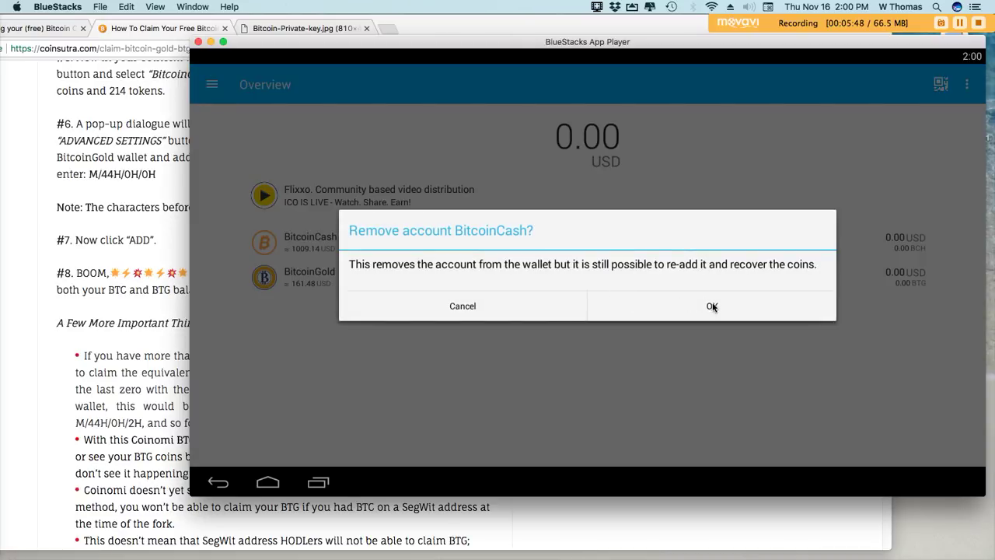
left_click(712, 307)
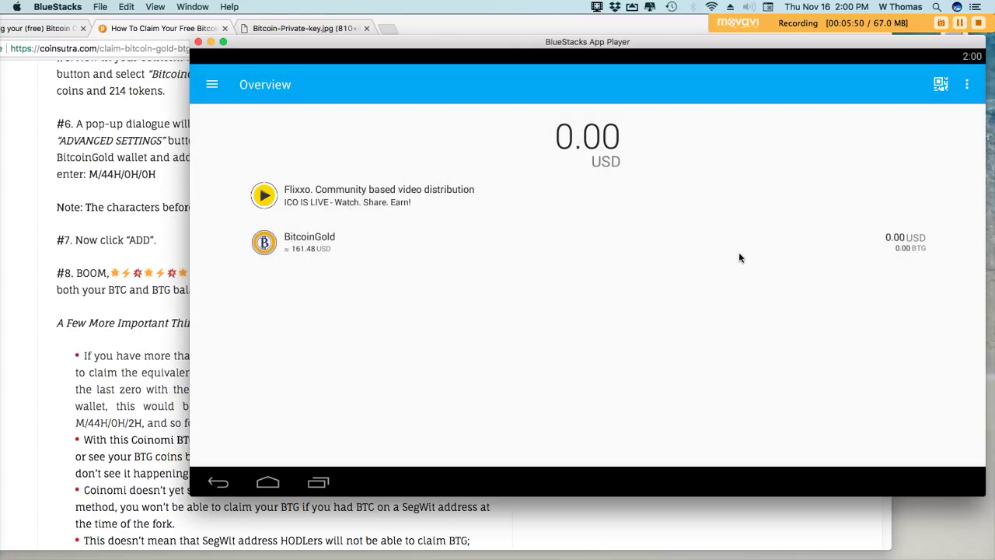
left_click(739, 254)
left_click(945, 85)
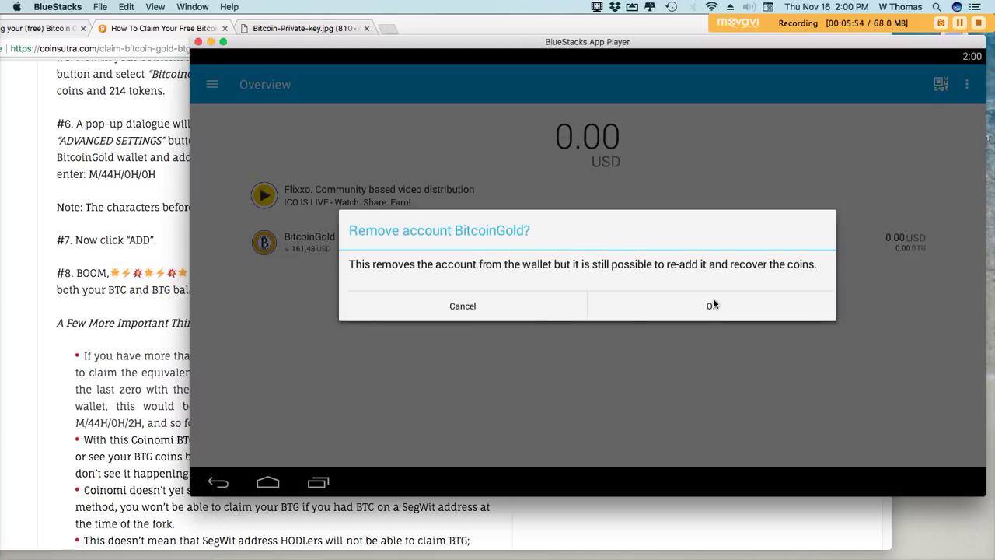
left_click(714, 305)
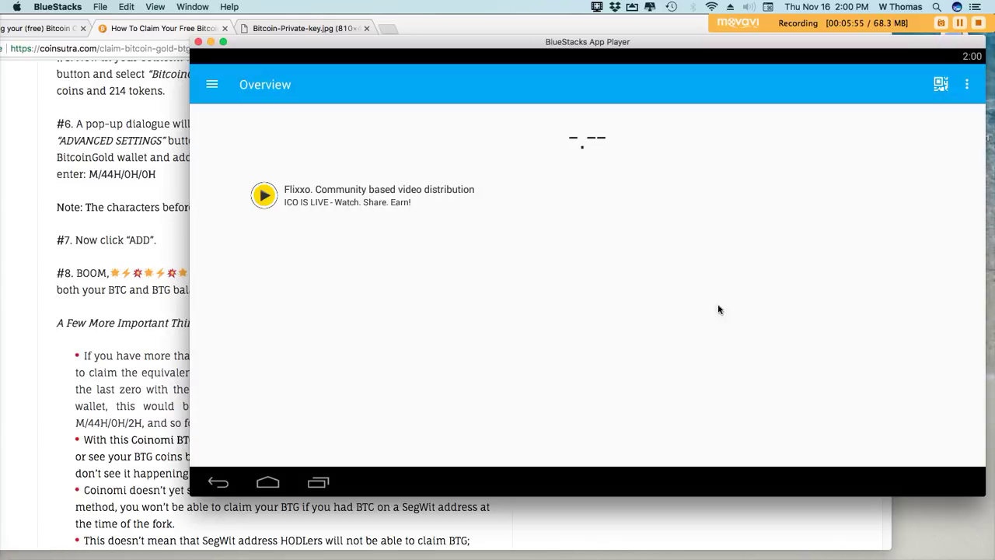
left_click(212, 85)
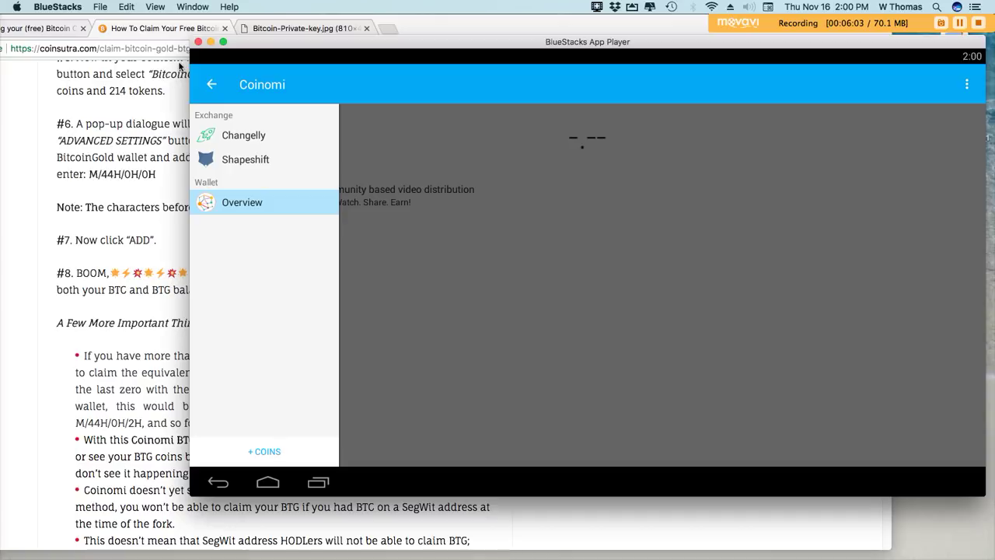
- Add a BitcoinGold account with the wallet password and derivation path M/44H/0H/0H
left_click(266, 452)
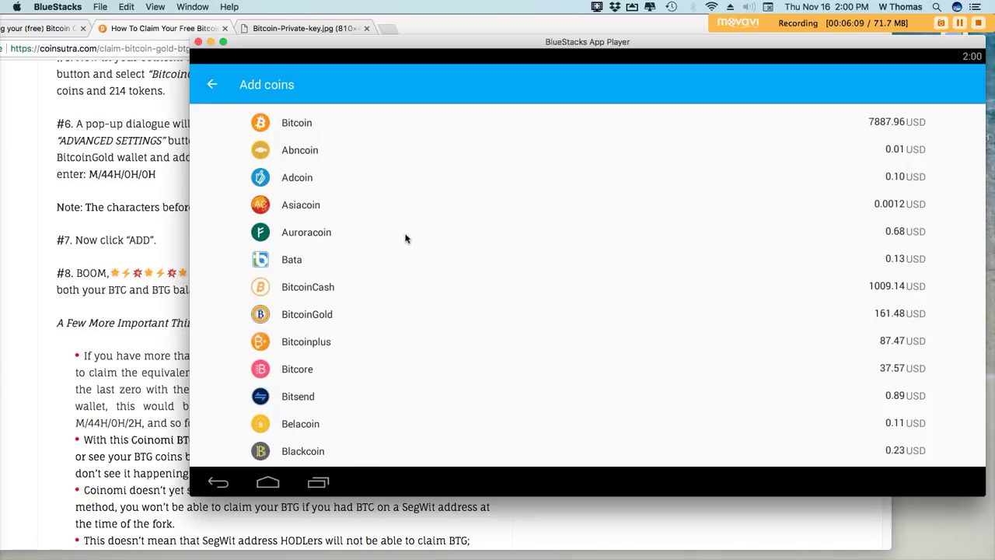
left_click(340, 319)
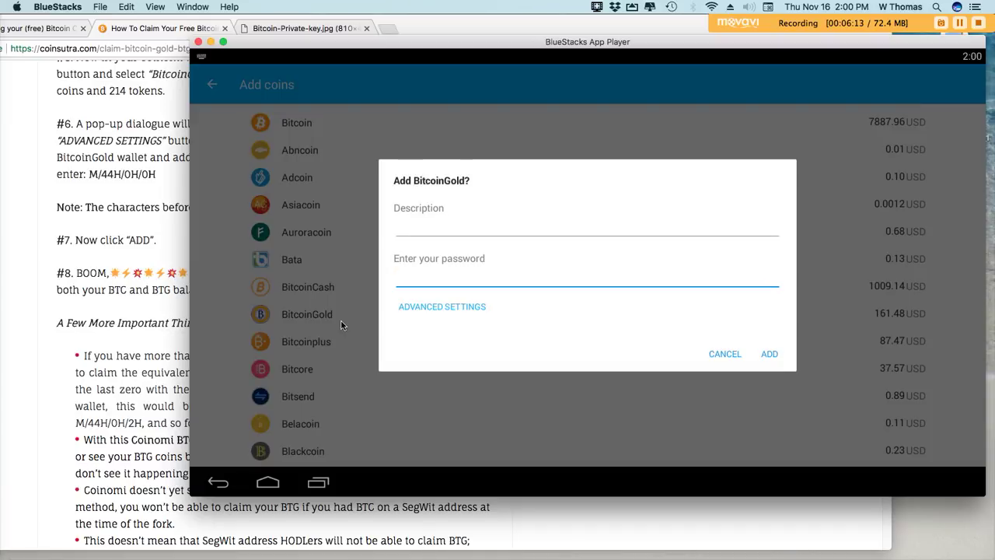
left_click(961, 26)
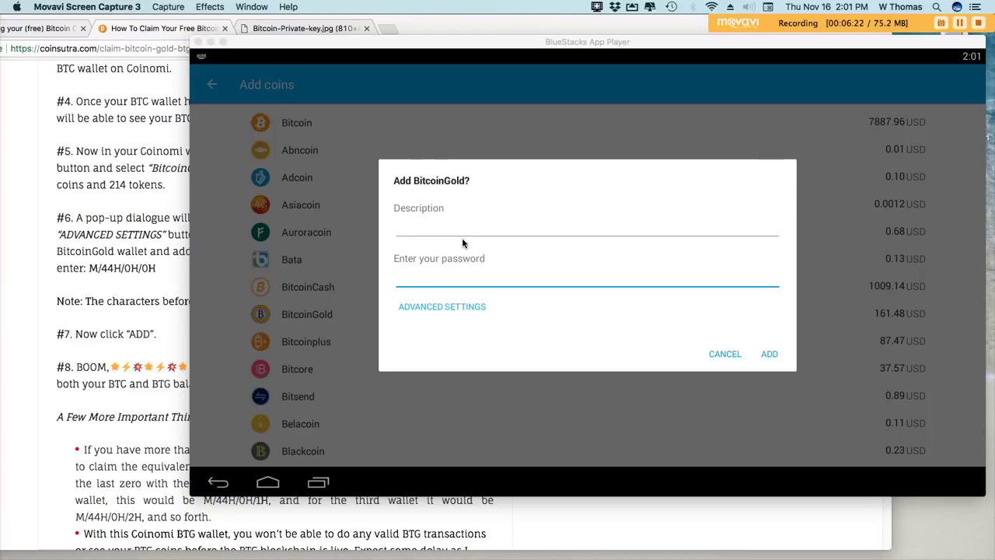
left_click(447, 287)
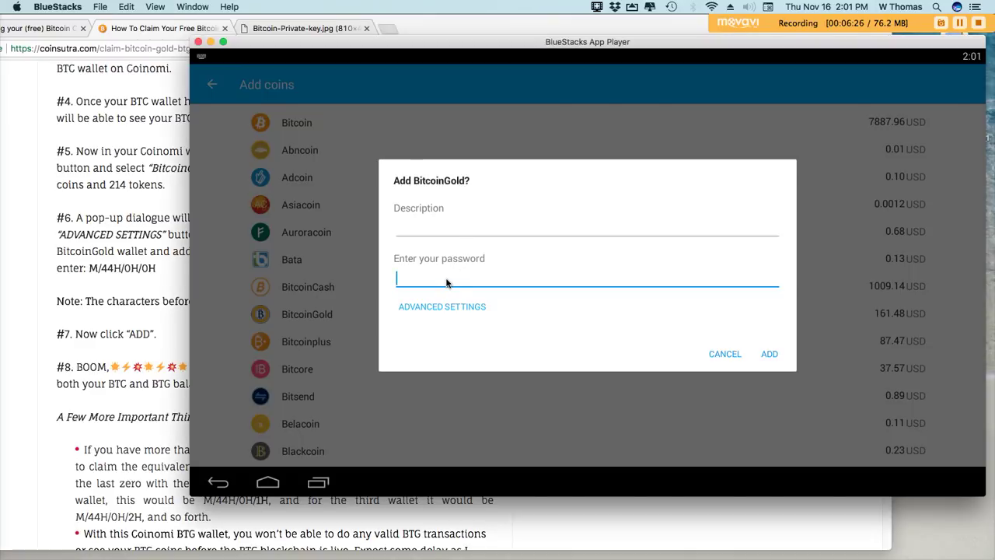
type("•••••••••••t")
left_click(426, 309)
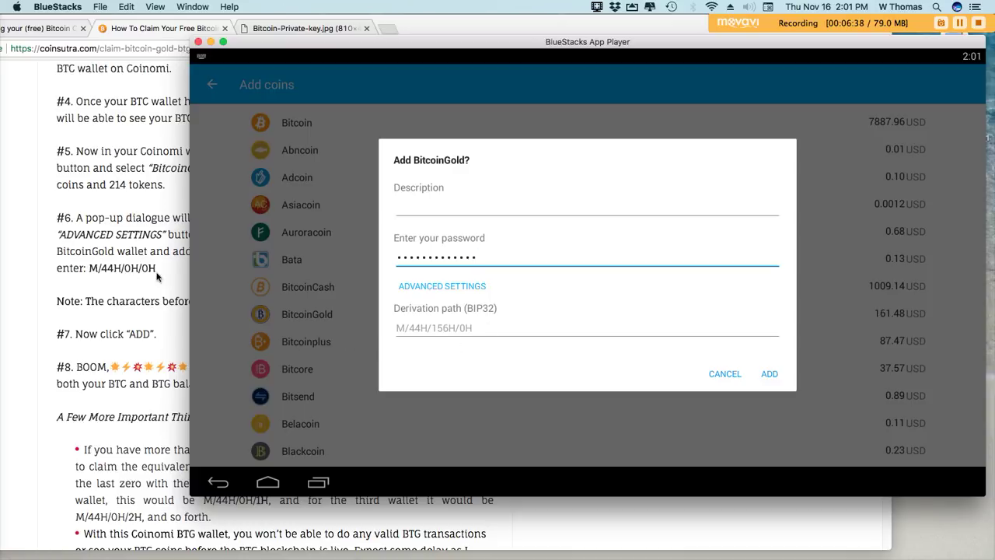
left_click(408, 330)
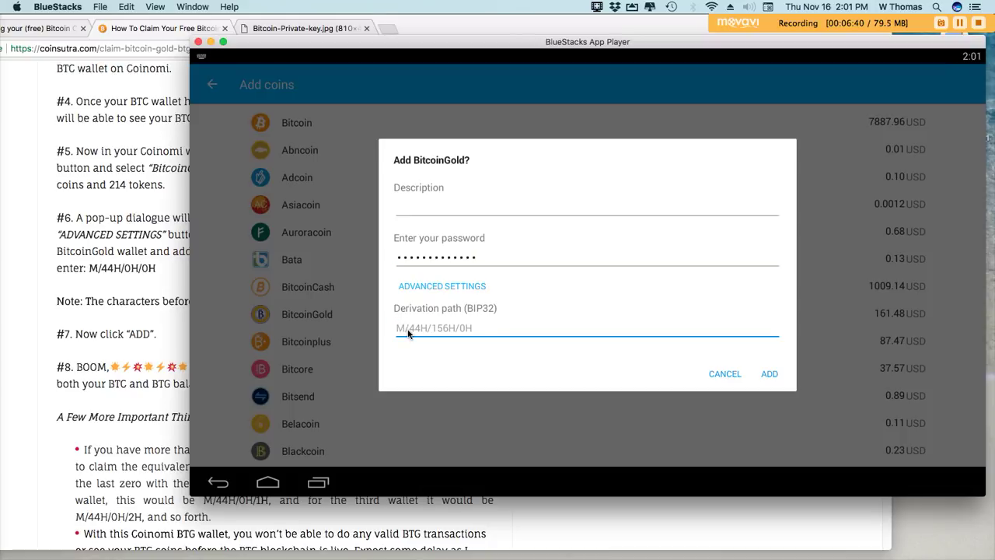
type("M/44")
type("H/0H/0H")
left_click(769, 374)
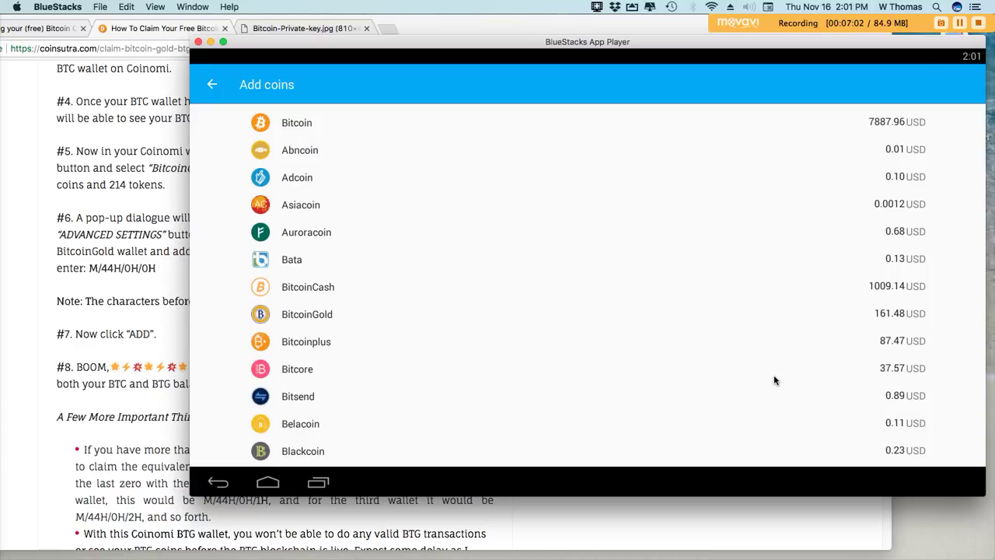
- Relaunch BlueStacks and reopen Coinomi on the BitcoinGold M/44H/0H/0H wallet showing 0.0005 BTG
key("super+h")
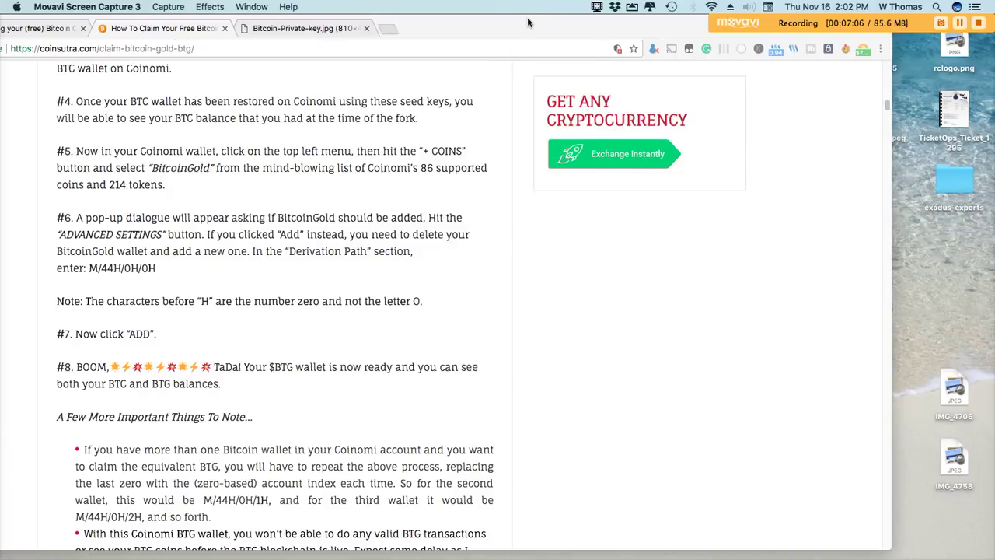
left_click_drag(528, 22, 644, 50)
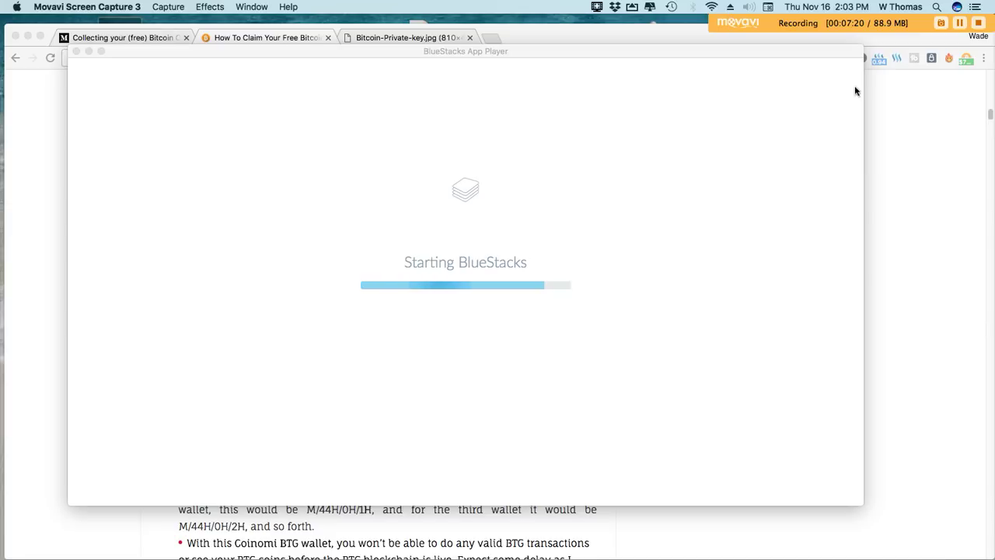
left_click(961, 24)
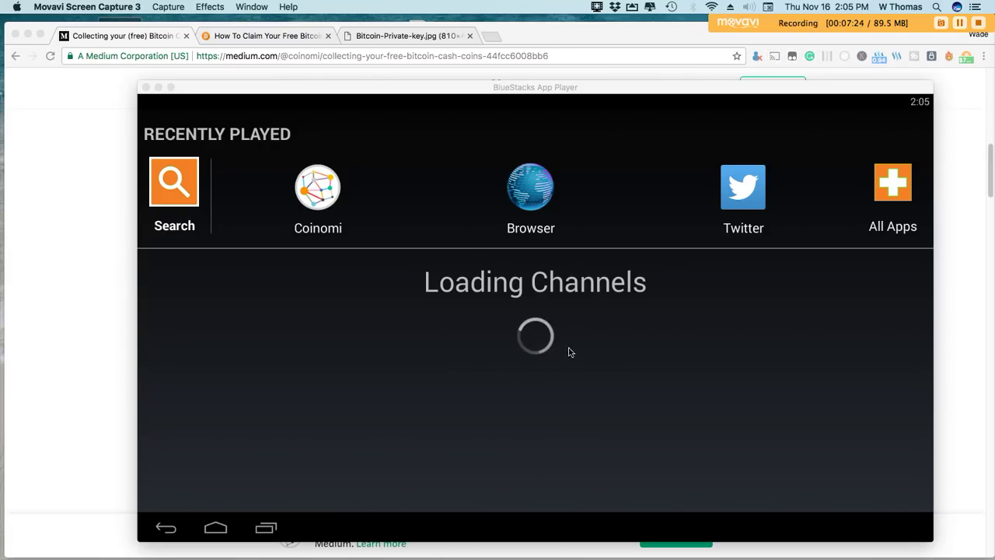
left_click(307, 198)
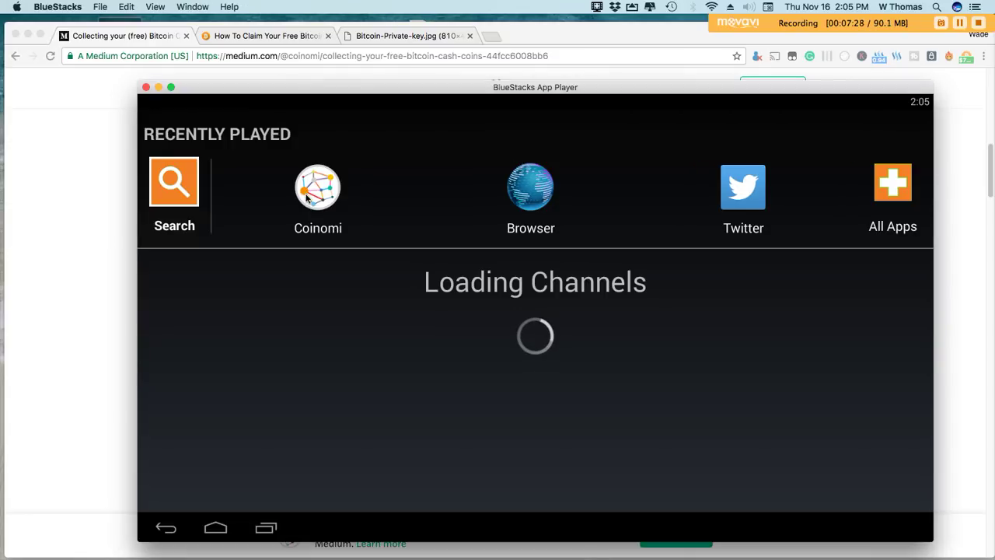
left_click(960, 24)
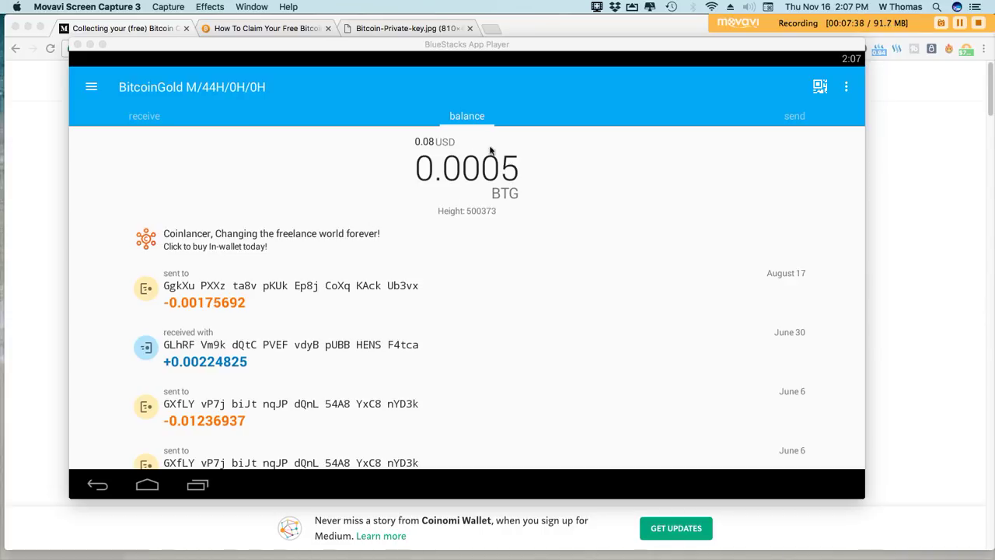
- Go to Overview, listing BitcoinGold M/44H/0H/0H at 0.0005 BTG (0.08 USD)
left_click(94, 90)
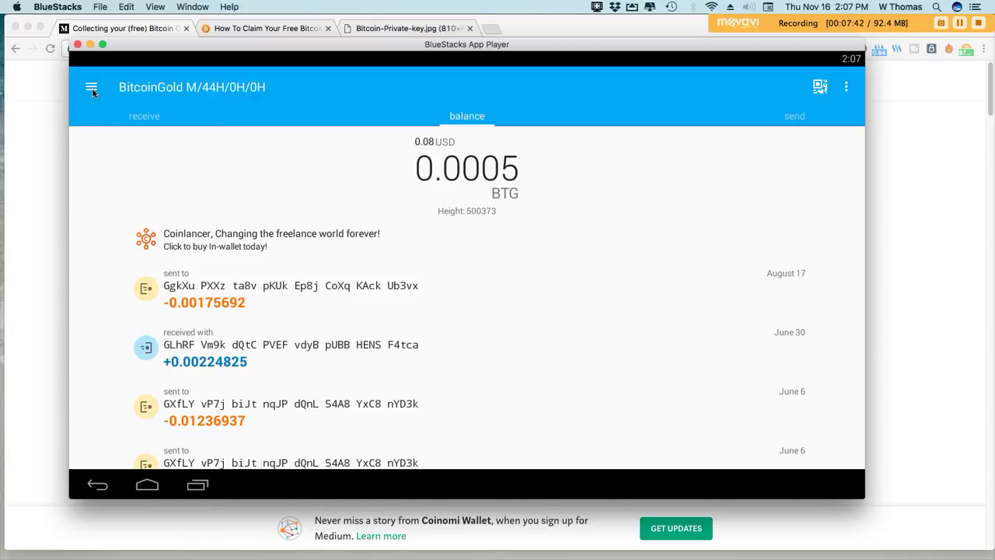
left_click(92, 91)
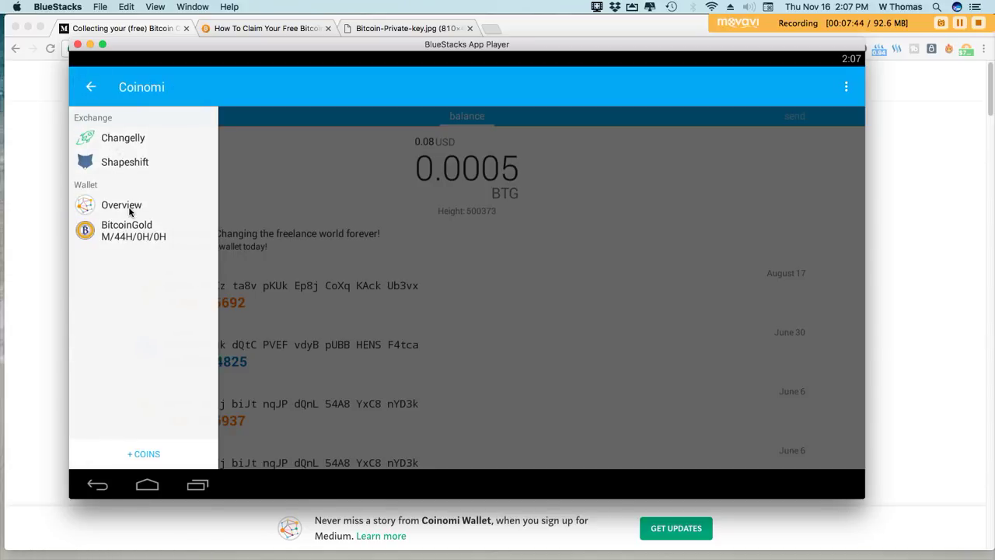
left_click(130, 210)
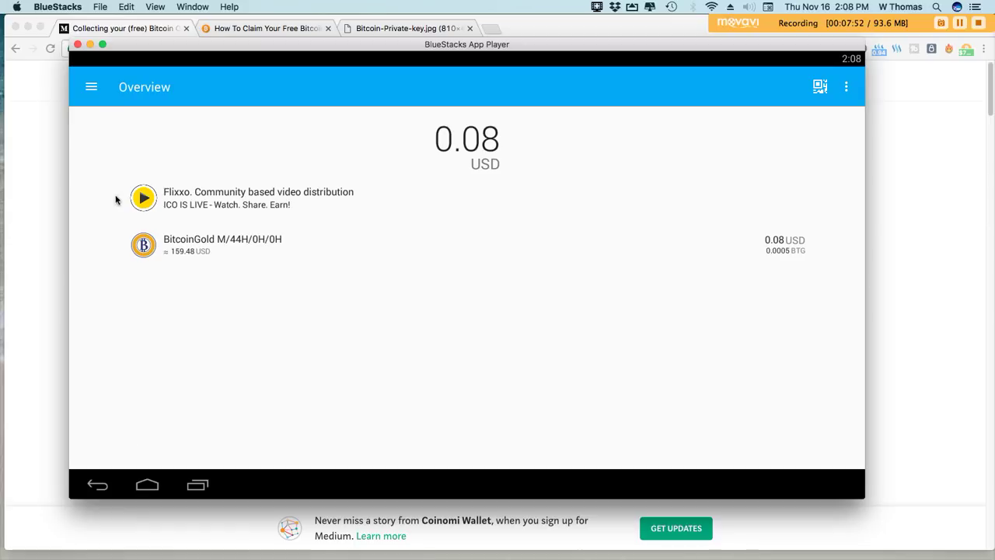
left_click(97, 96)
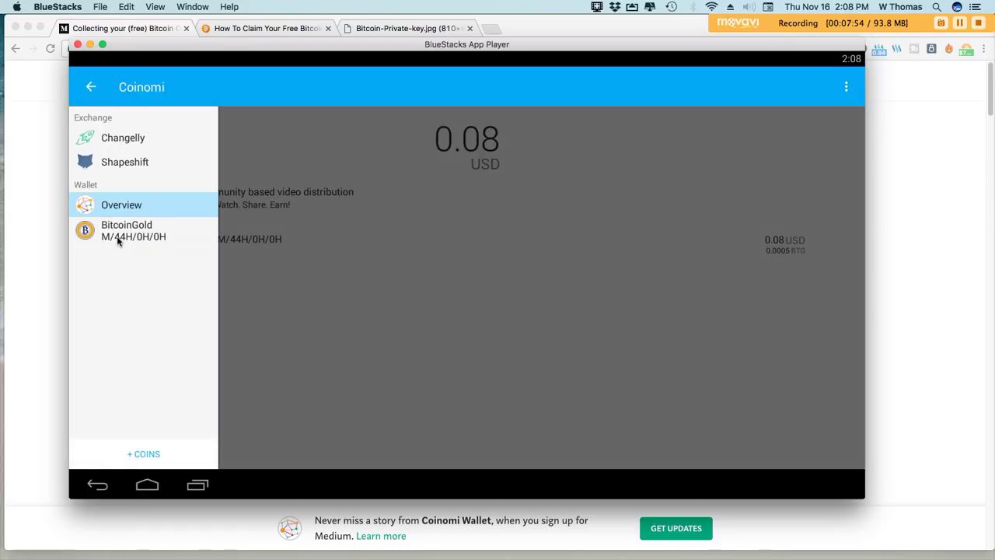
- Choose BitcoinCash from the coin list and enter the wallet password
left_click(234, 374)
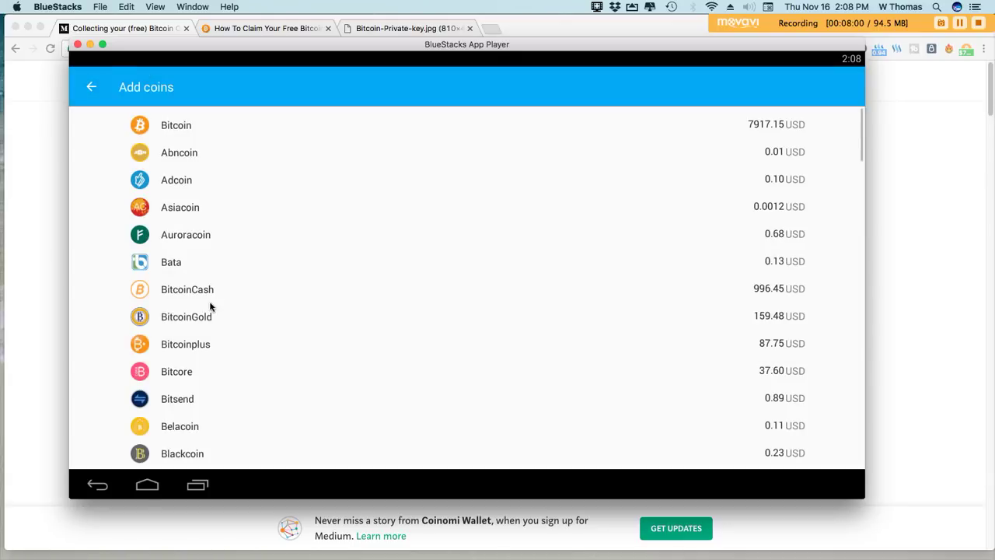
left_click(210, 287)
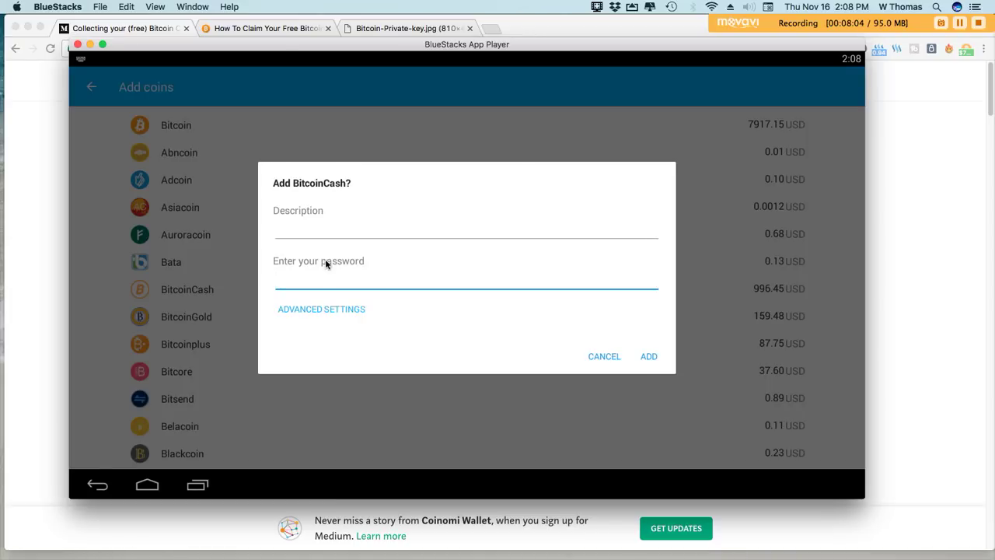
type("•••••••••y•••t")
- Set the derivation path to M/44H/0H/0H, using the tutorial article as reference, and add the account
left_click(327, 315)
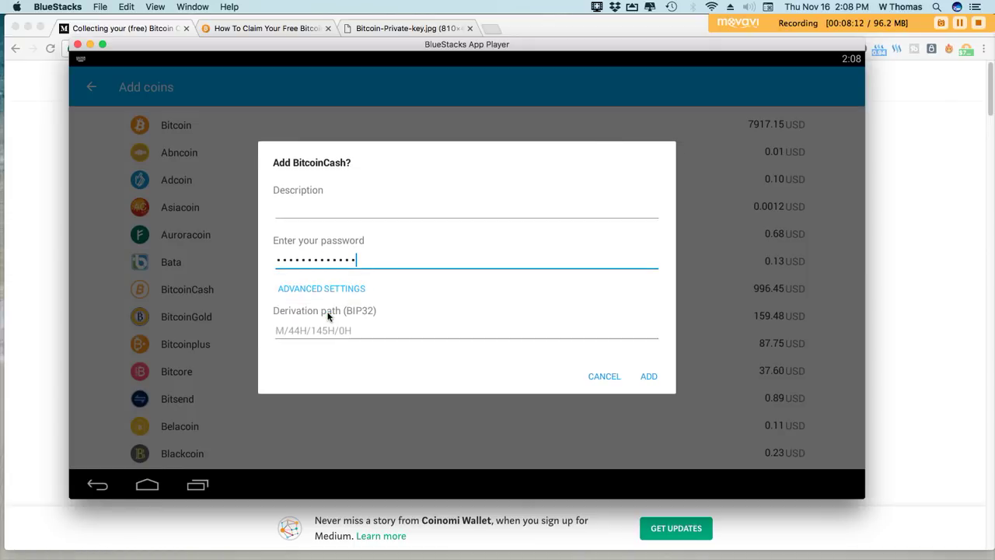
left_click(45, 156)
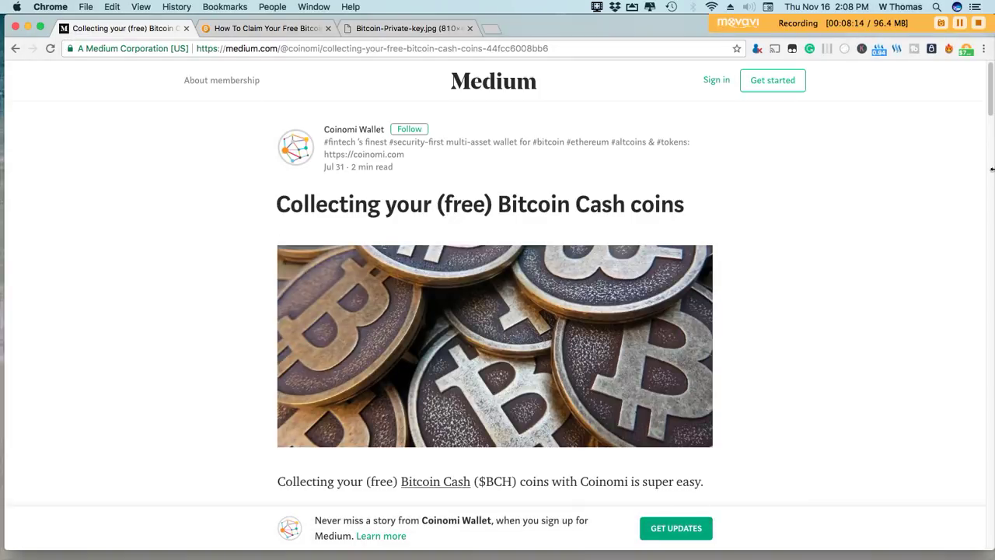
left_click_drag(987, 168, 985, 178)
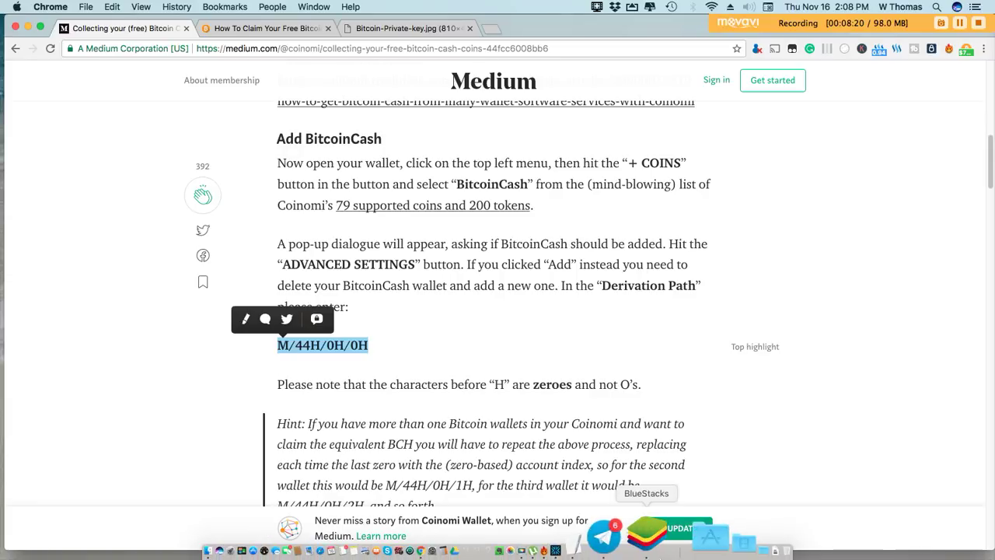
left_click(657, 548)
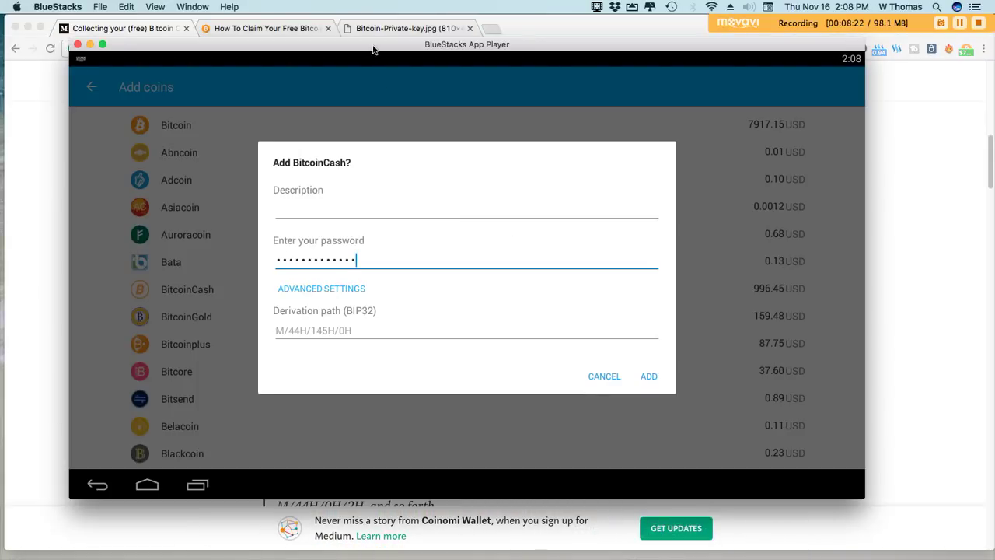
left_click_drag(381, 46, 700, 49)
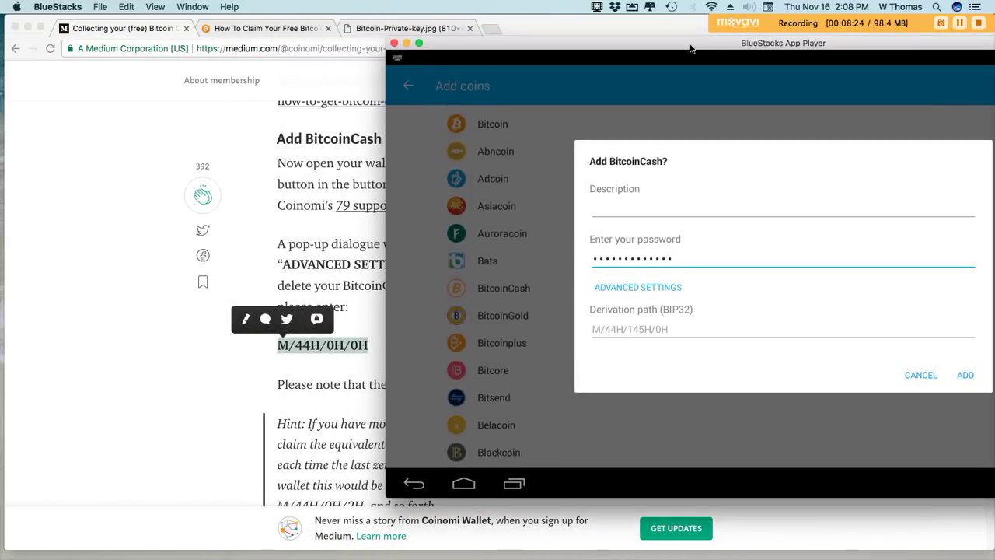
left_click(606, 330)
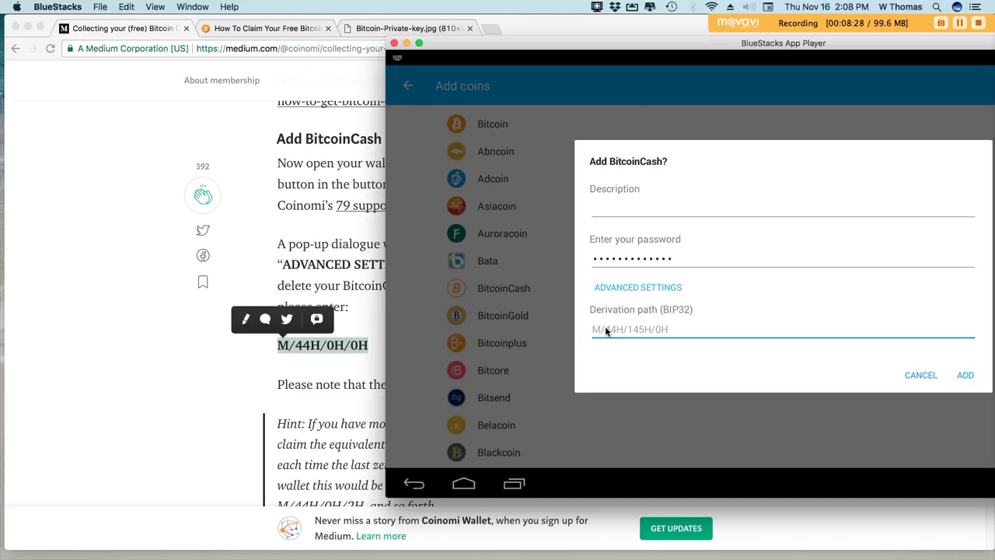
type("M/")
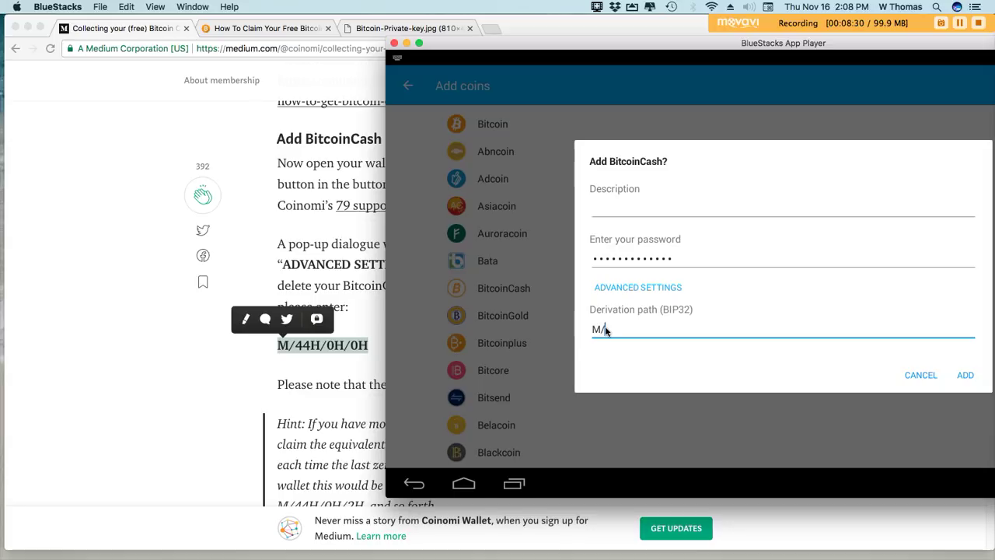
type("44H")
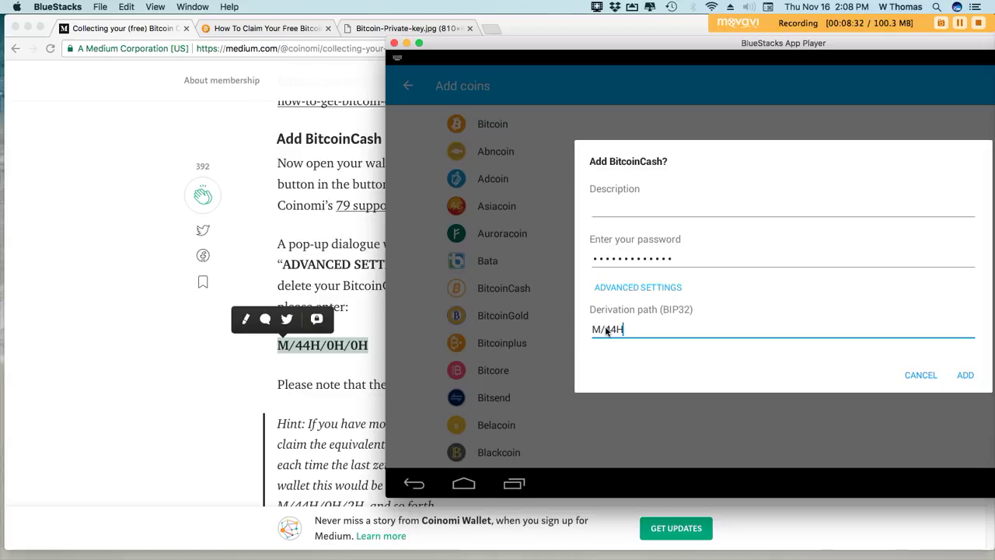
type("/0H/0H")
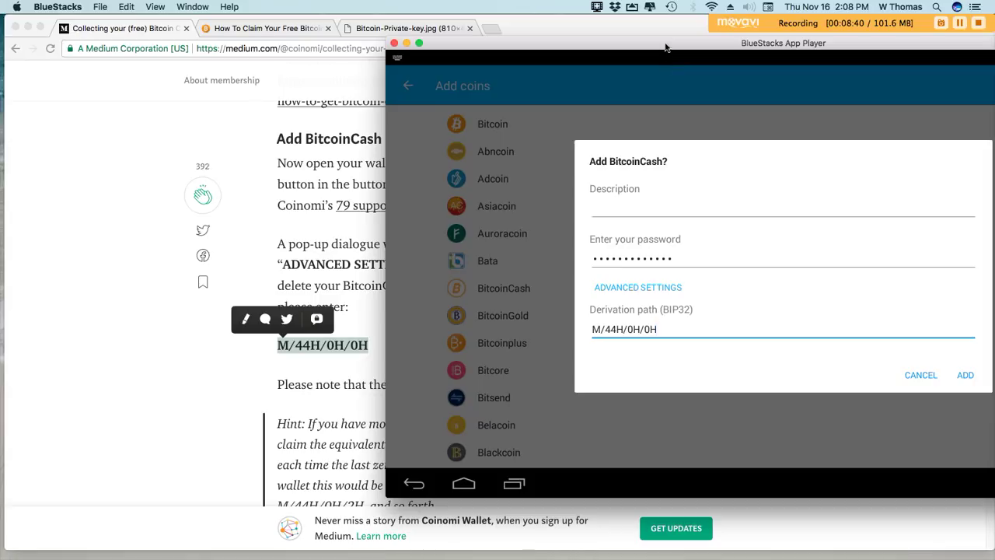
left_click_drag(689, 60, 470, 58)
left_click(746, 374)
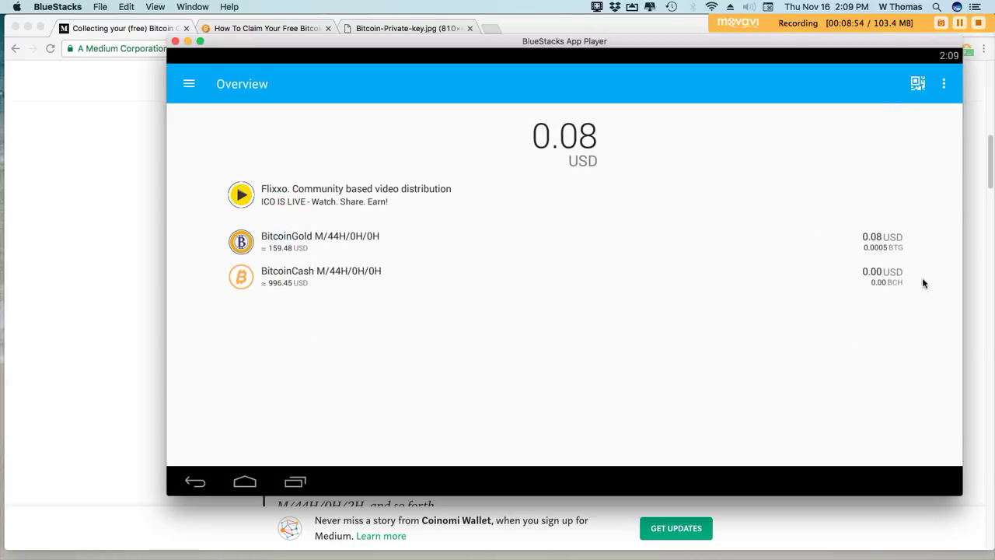
- Check that BitcoinCash holds 0.0022 BCH, then return to the Overview via the drawer
left_click(895, 274)
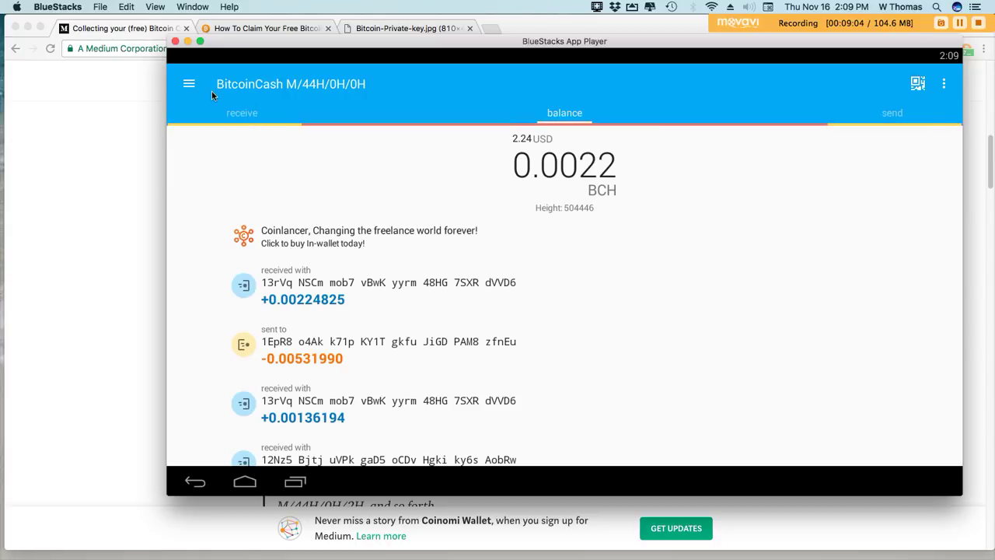
left_click(192, 88)
left_click(224, 204)
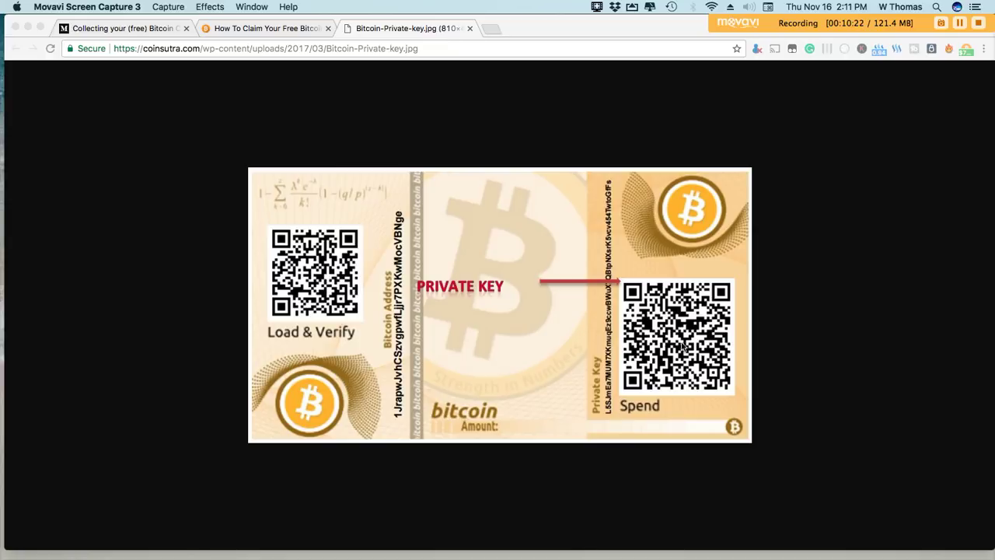
- Exit Chrome's full-screen view and shrink the browser window to reveal the desktop
key("ctrl+super+f")
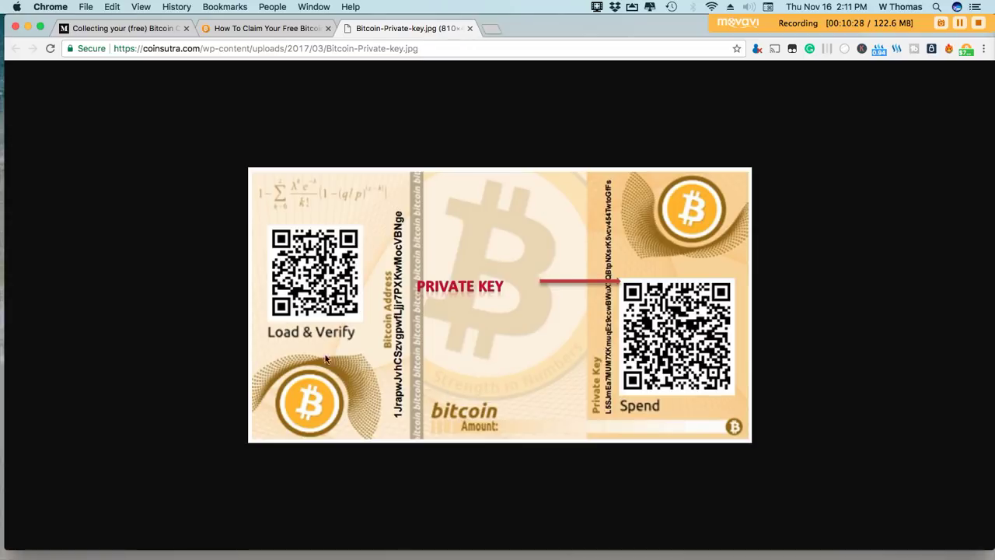
double_click(638, 31)
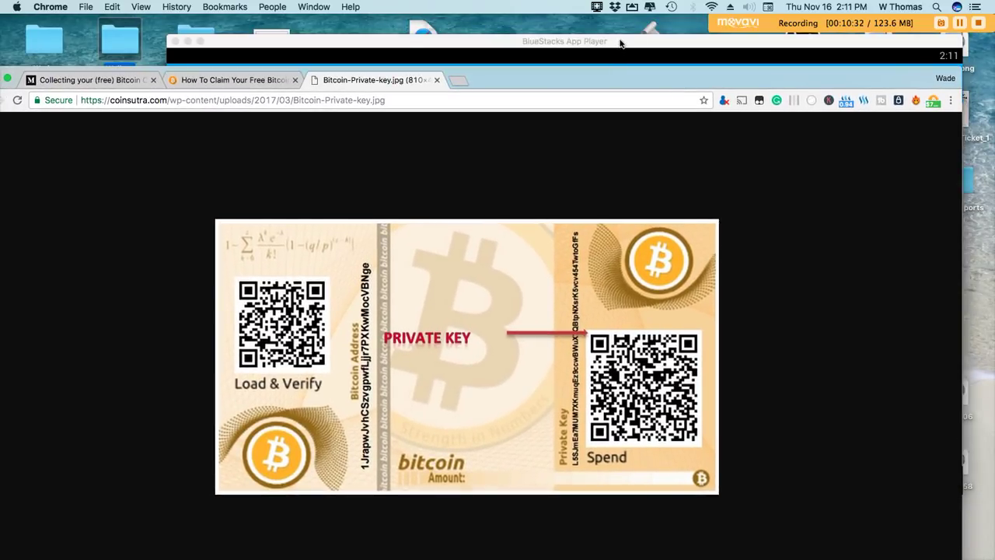
- Bring the BlueStacks window to the front and open Coinomi's accounts drawer
left_click(620, 43)
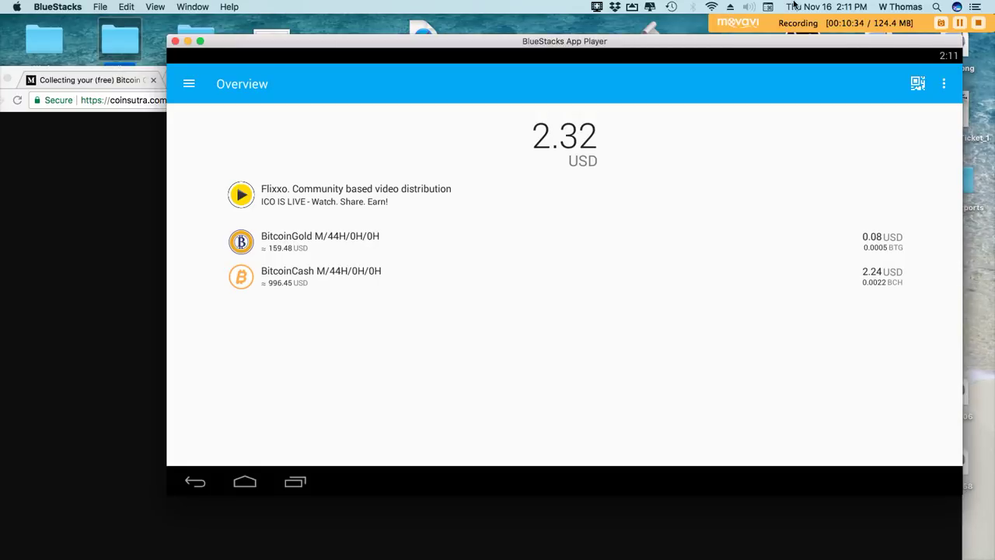
left_click(947, 28)
left_click(960, 22)
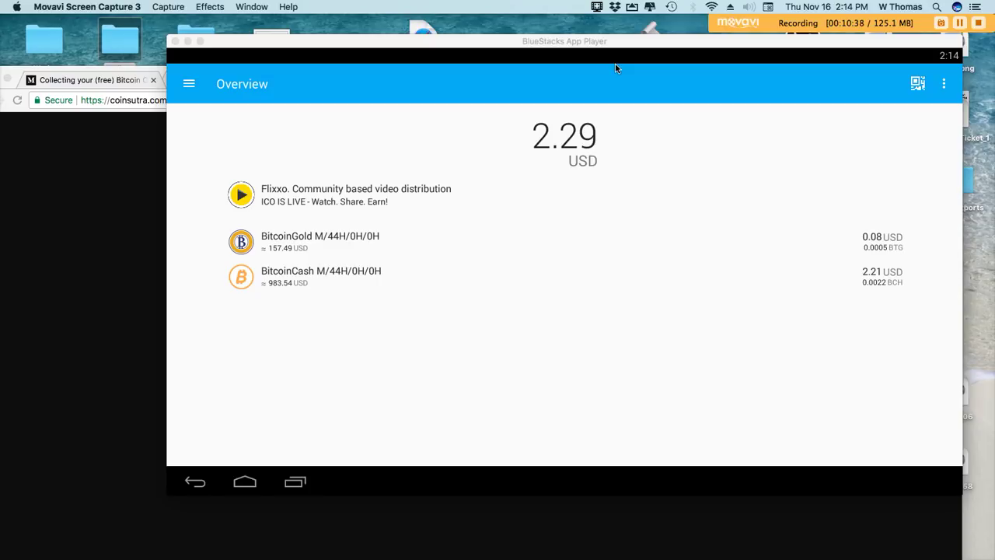
left_click(189, 86)
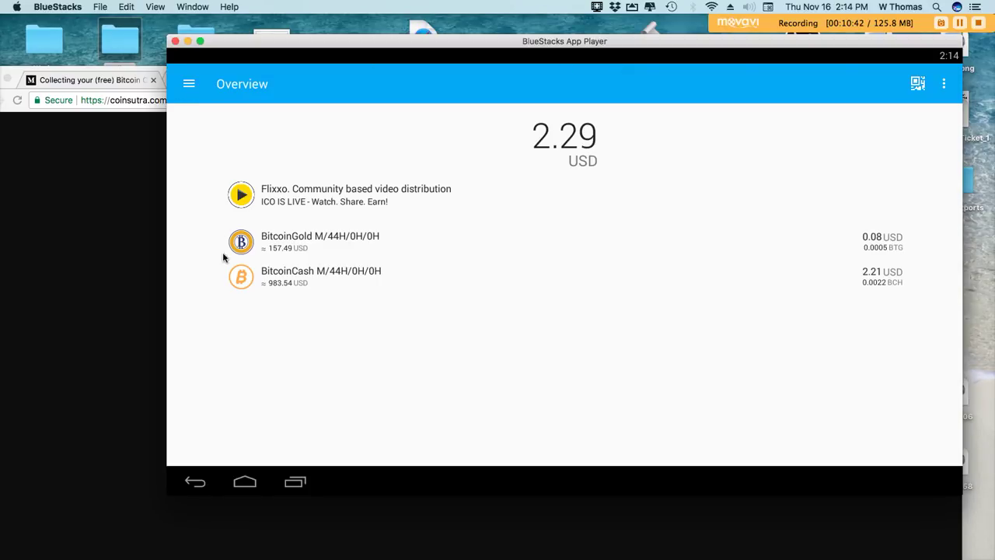
left_click(189, 84)
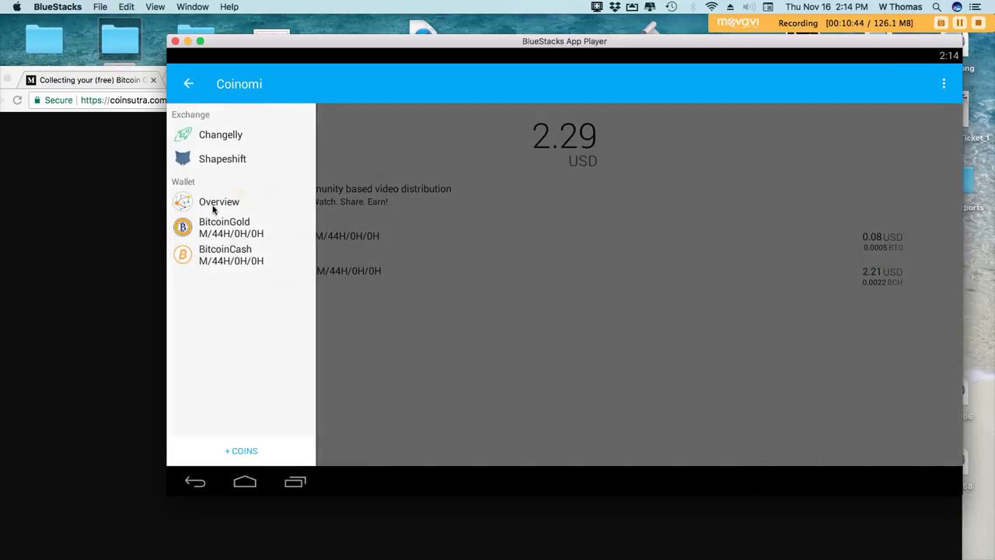
- Add a Bitcoin account from the coin list, confirming with the wallet password
left_click(248, 459)
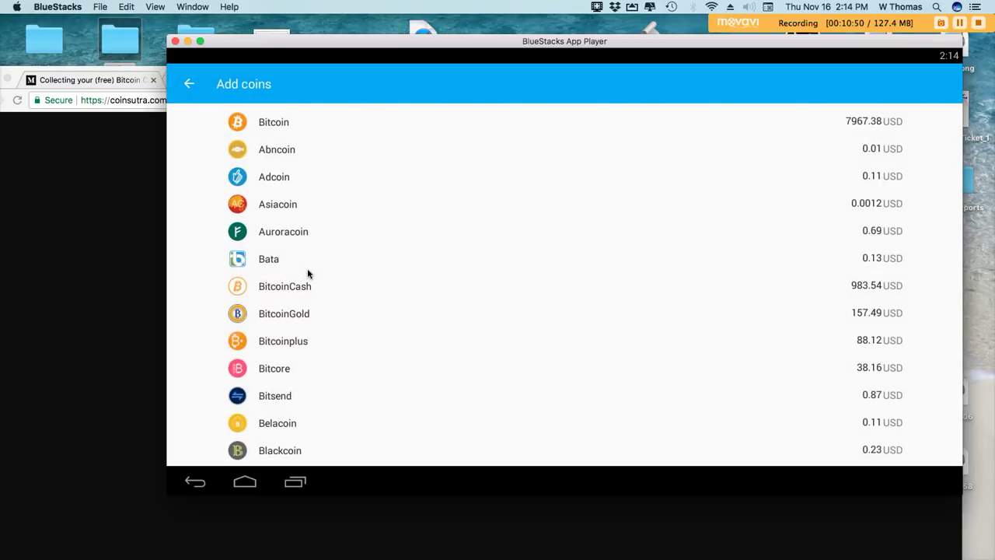
left_click(292, 129)
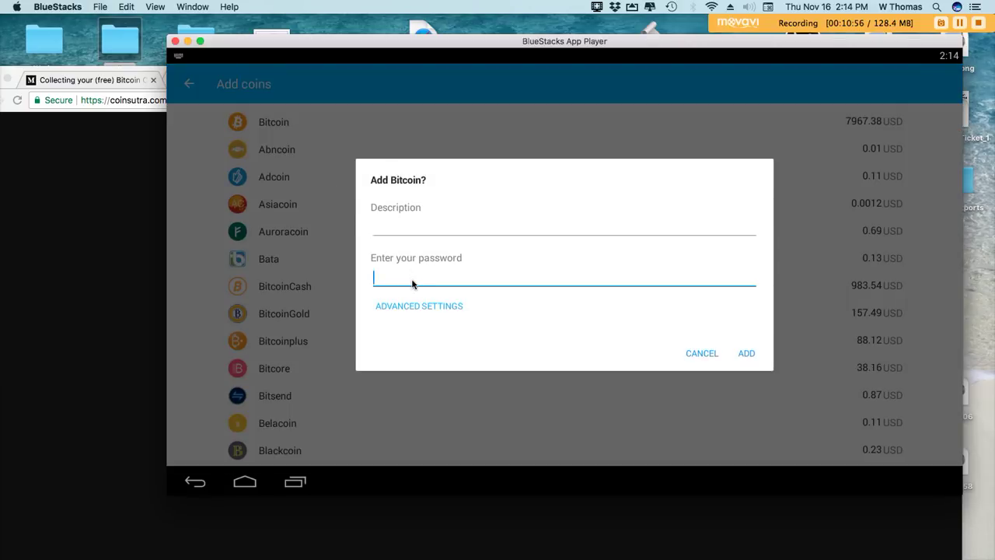
type("c•••••")
key("BackSpace")
key("BackSpace")
key("BackSpace")
key("BackSpace")
key("BackSpace")
key("BackSpace")
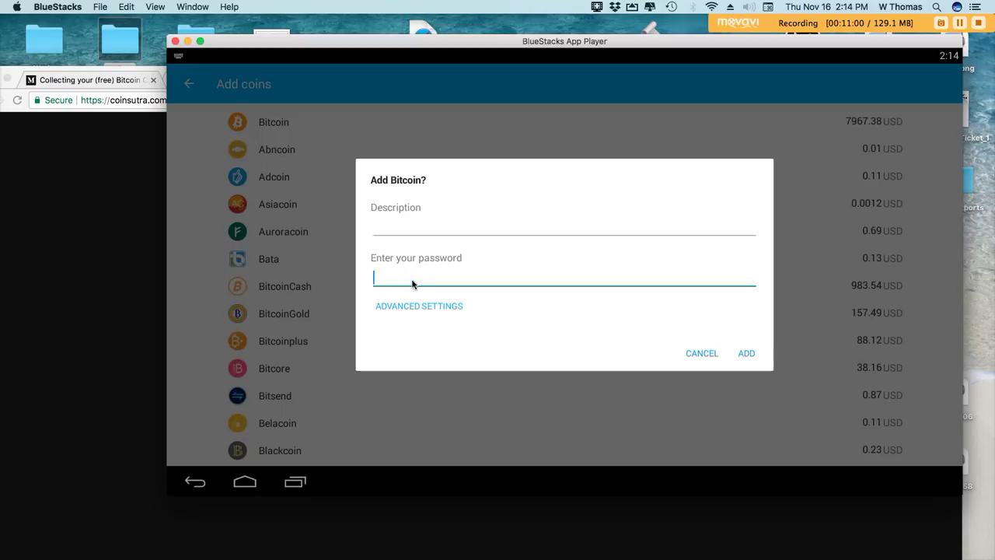
type("tests•••••••t")
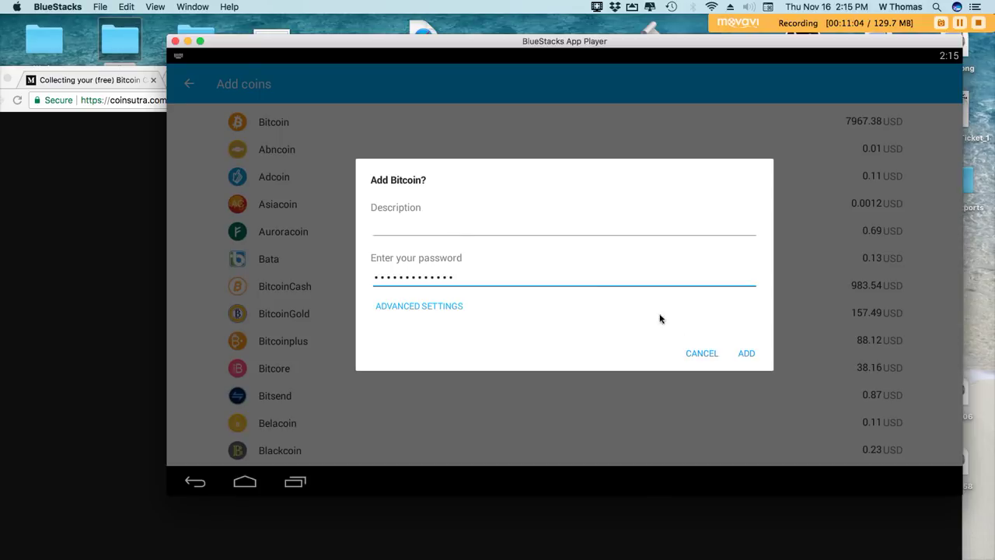
left_click(747, 354)
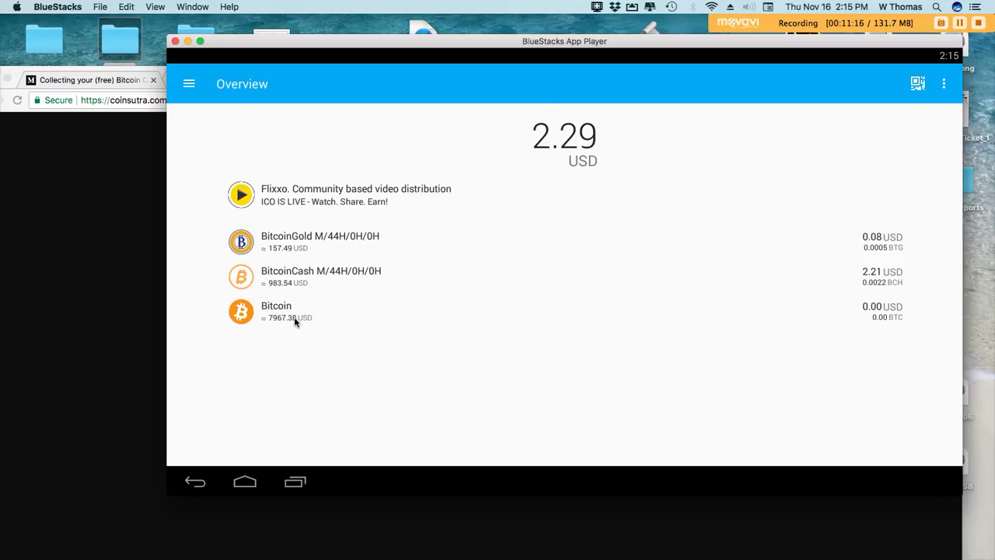
- Open the Bitcoin account and choose Sweep wallet from its overflow menu
left_click(294, 320)
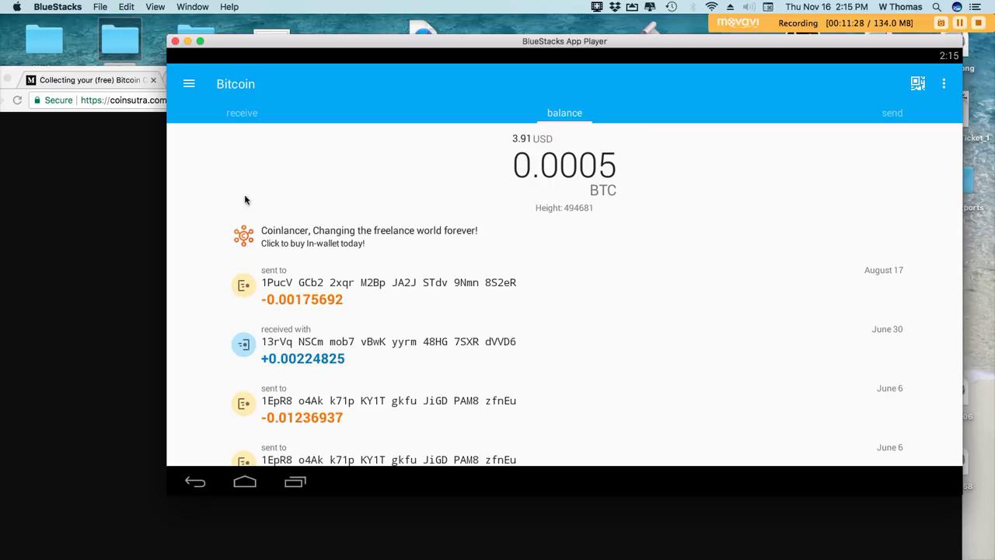
left_click(944, 87)
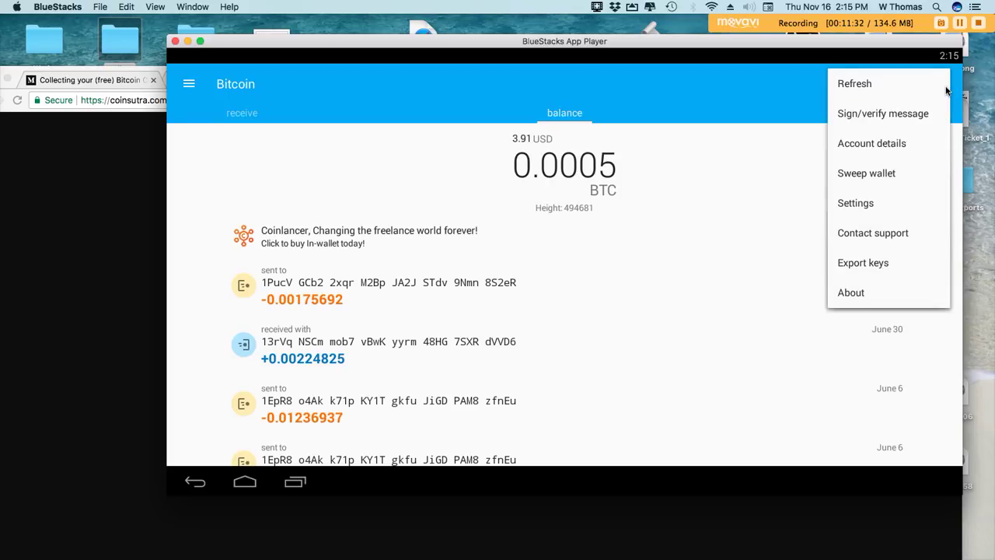
left_click(904, 178)
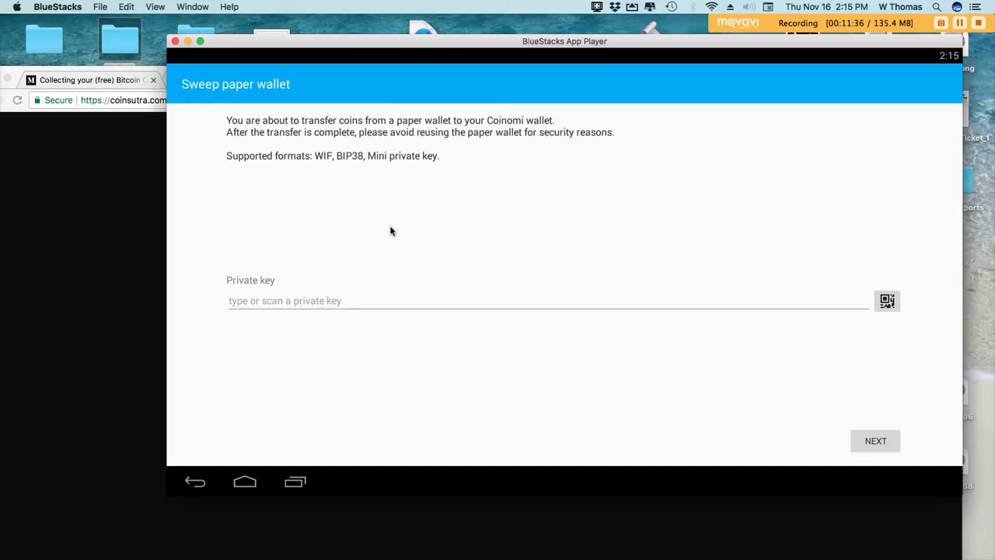
- Look up the key in Chrome's paper wallet image and paste it into the Private key field
left_click(93, 244)
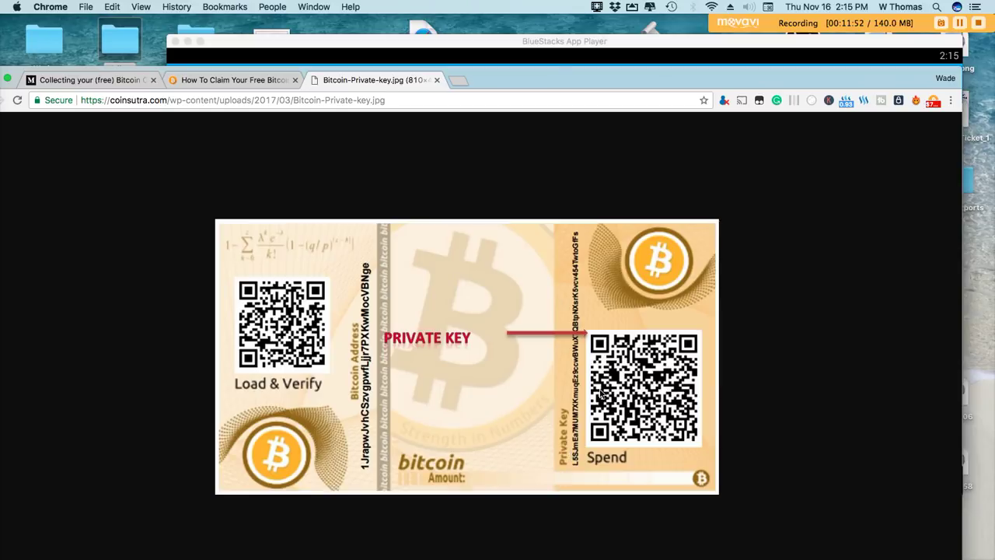
left_click(605, 60)
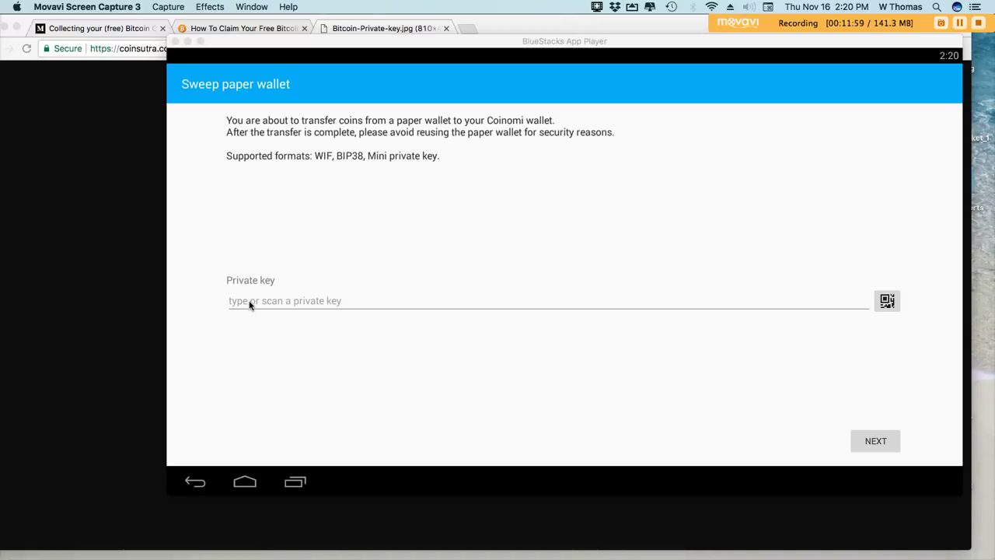
left_click(246, 303)
left_click(245, 303)
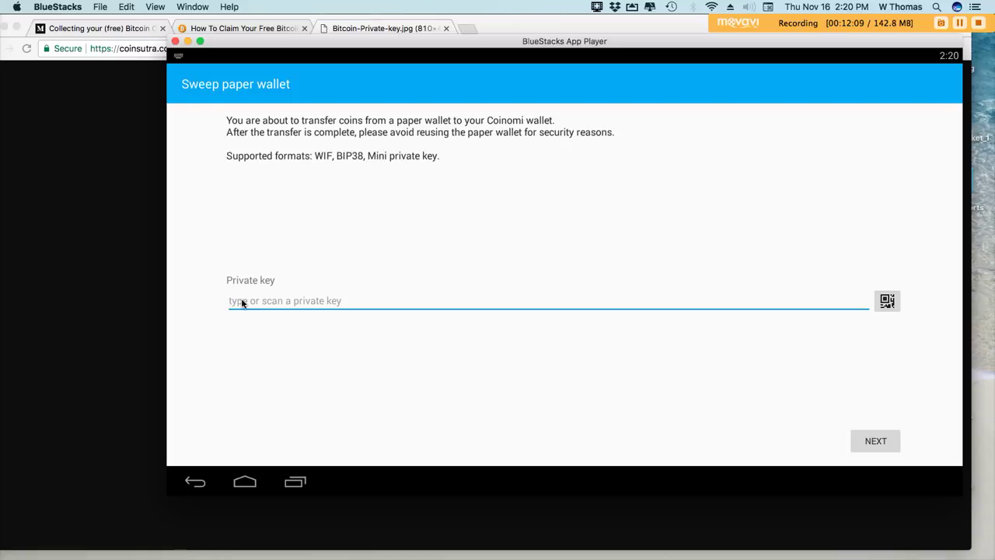
type("vvvvvv")
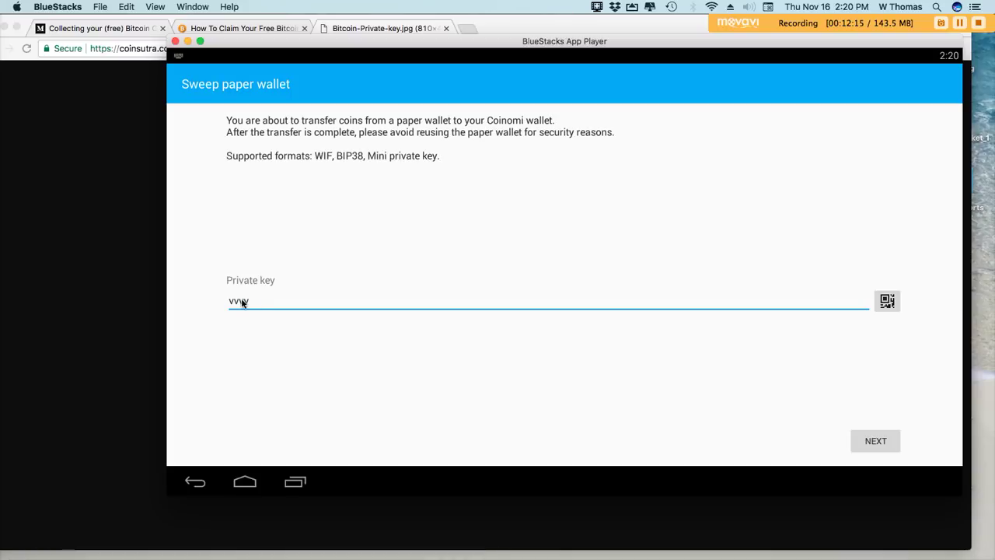
key("BackSpace")
key("BackSpace")
key("BackSpace")
key("BackSpace")
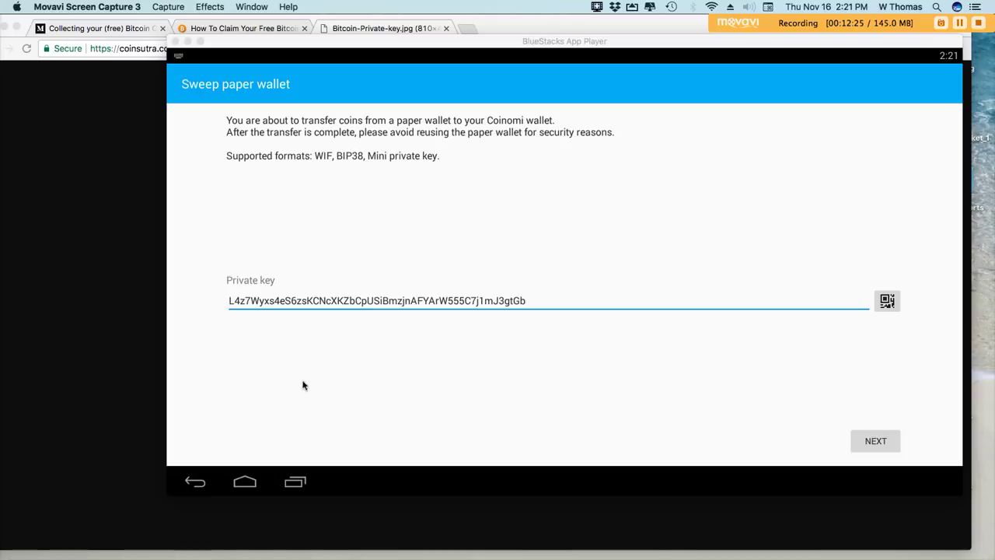
left_click(872, 444)
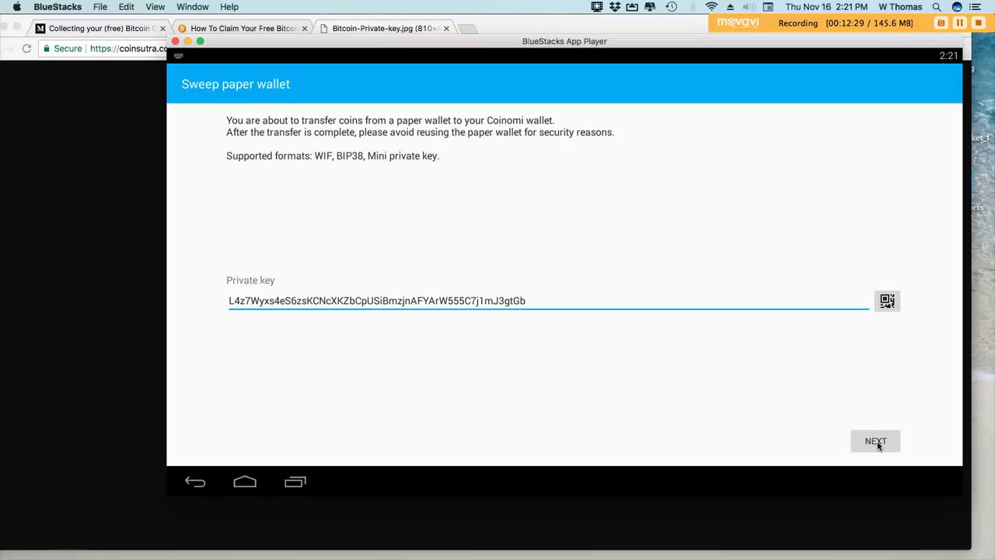
- Submit the key to get the sweep summary: 0.00010533 BTC (0.83 USD) with 0.000386 BTC fee
left_click(879, 441)
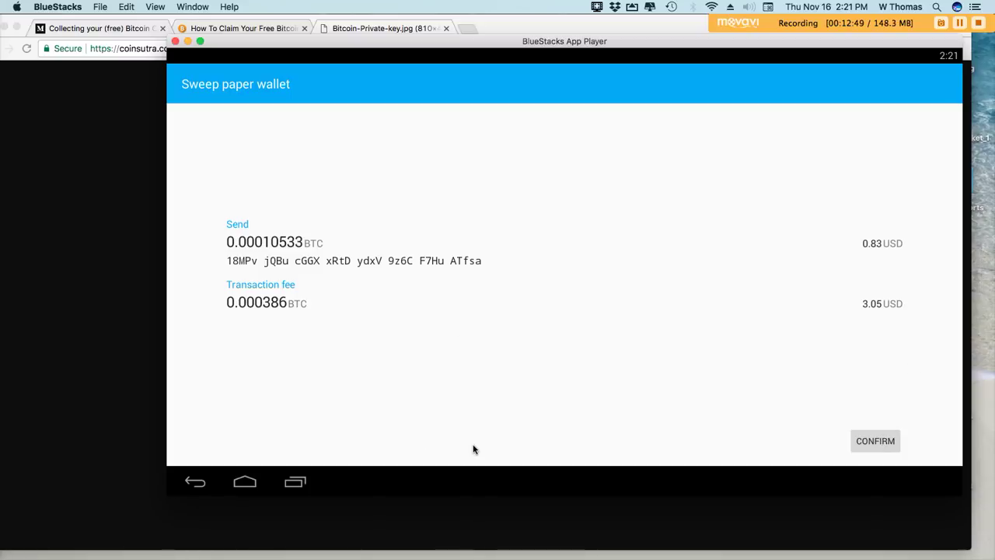
left_click(960, 24)
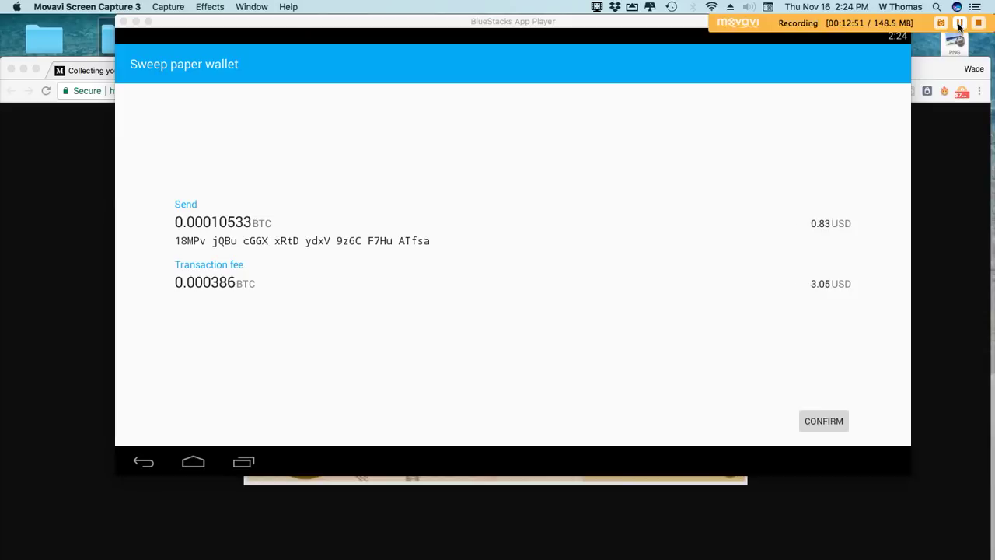